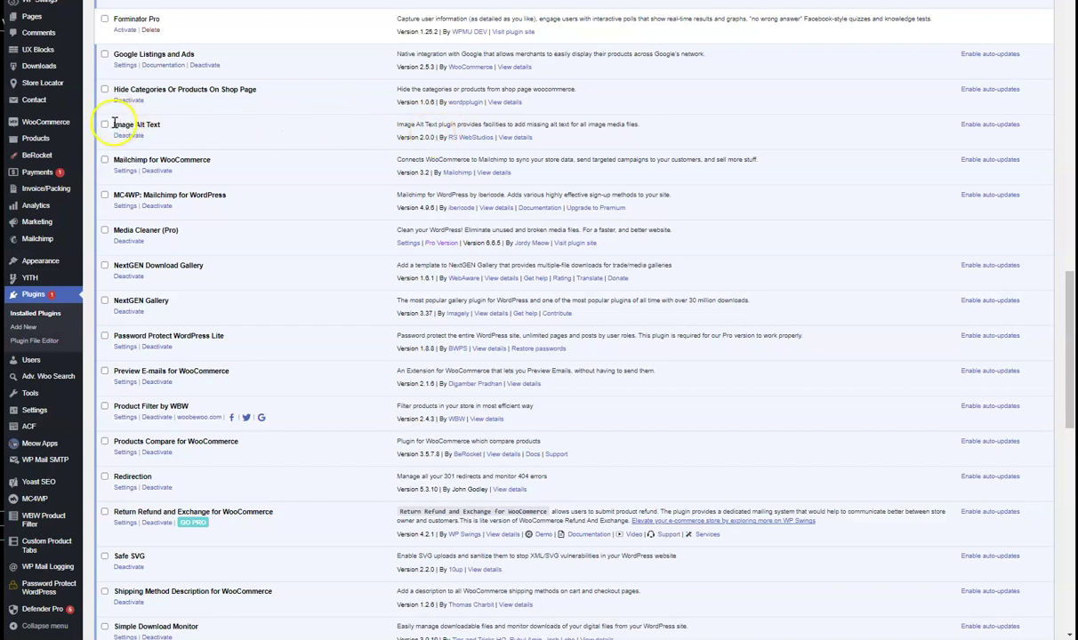
Step: Review the Image Alt Text plugin's entry options and its list of media without alt text, then return to the media with alt text
left_click_drag(113, 124, 166, 127)
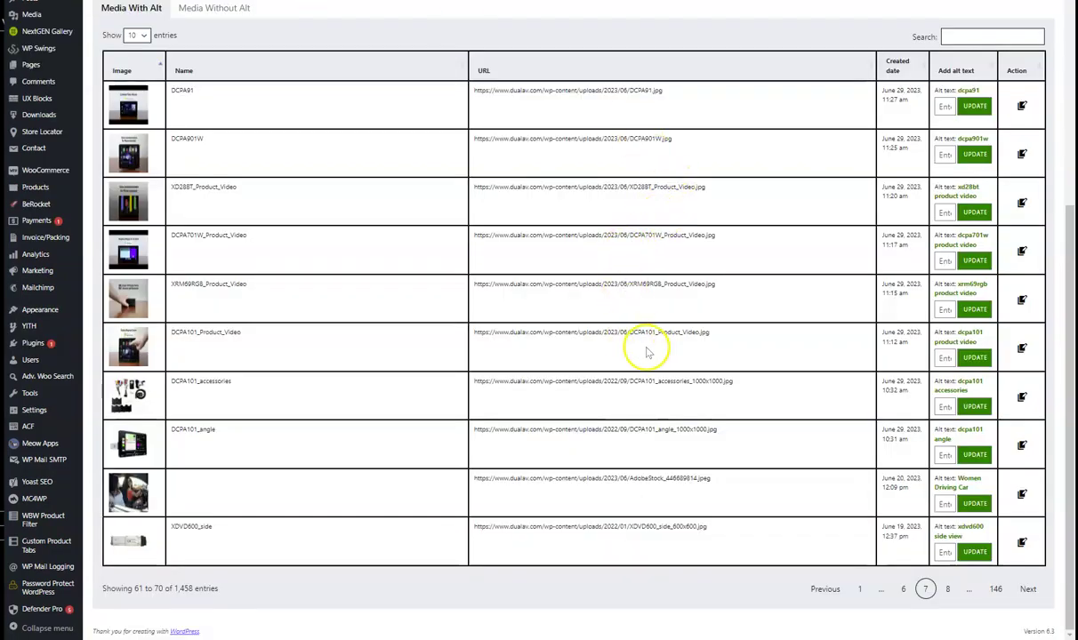
scroll(578, 277, "up", 1)
left_click(145, 100)
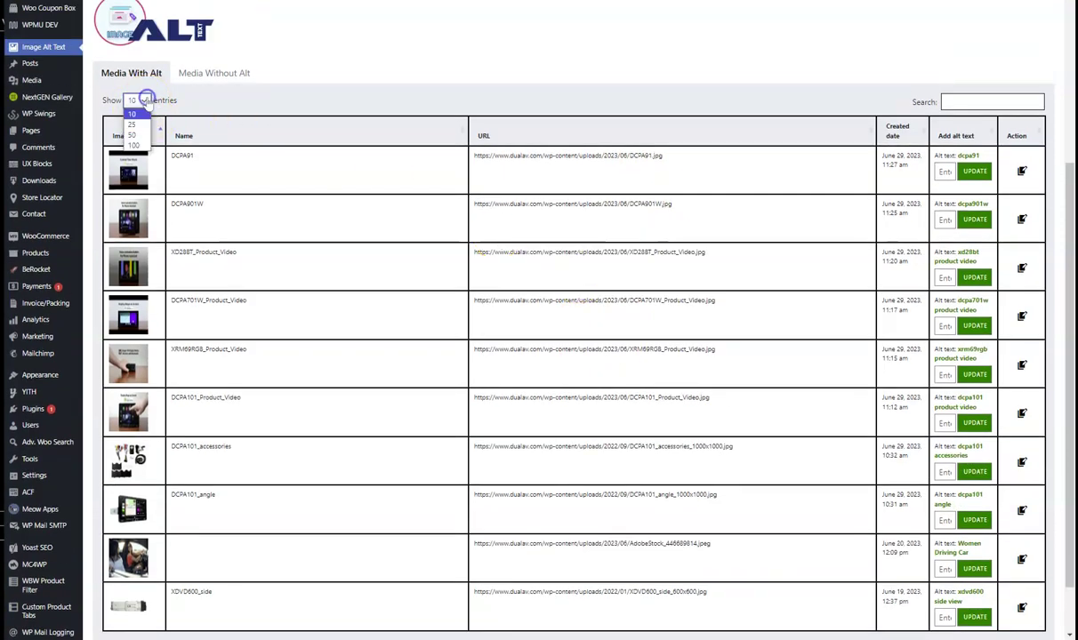
left_click(337, 104)
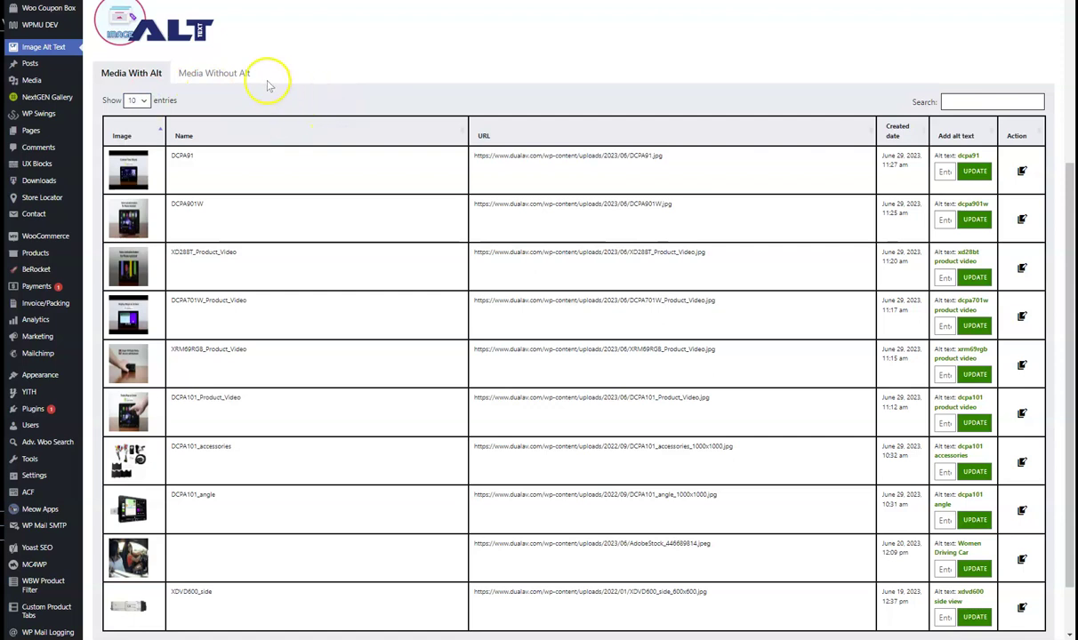
left_click(221, 77)
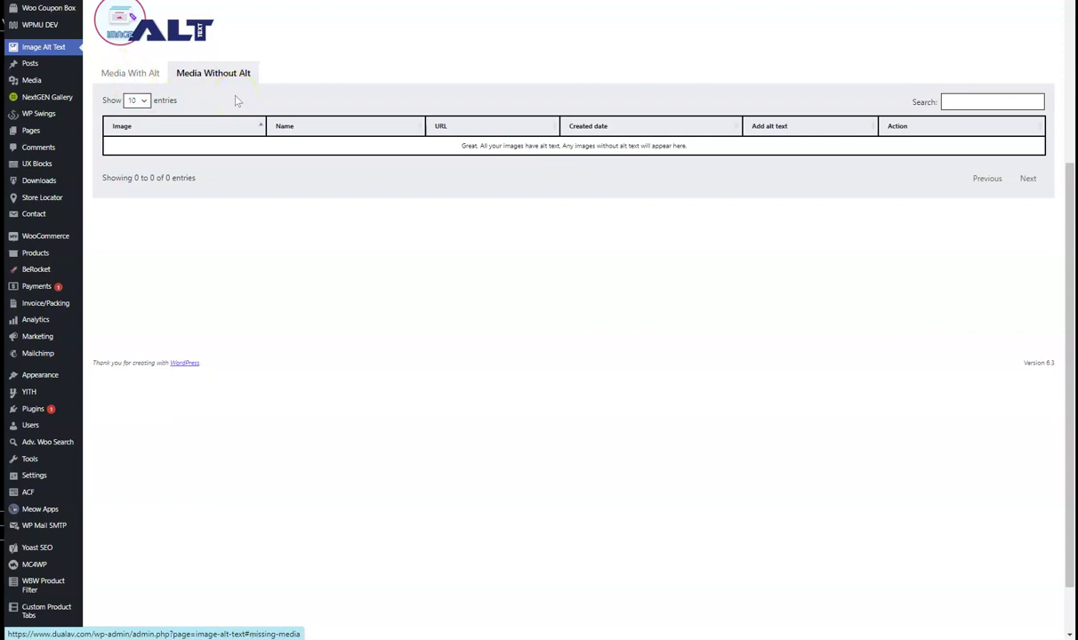
left_click(131, 73)
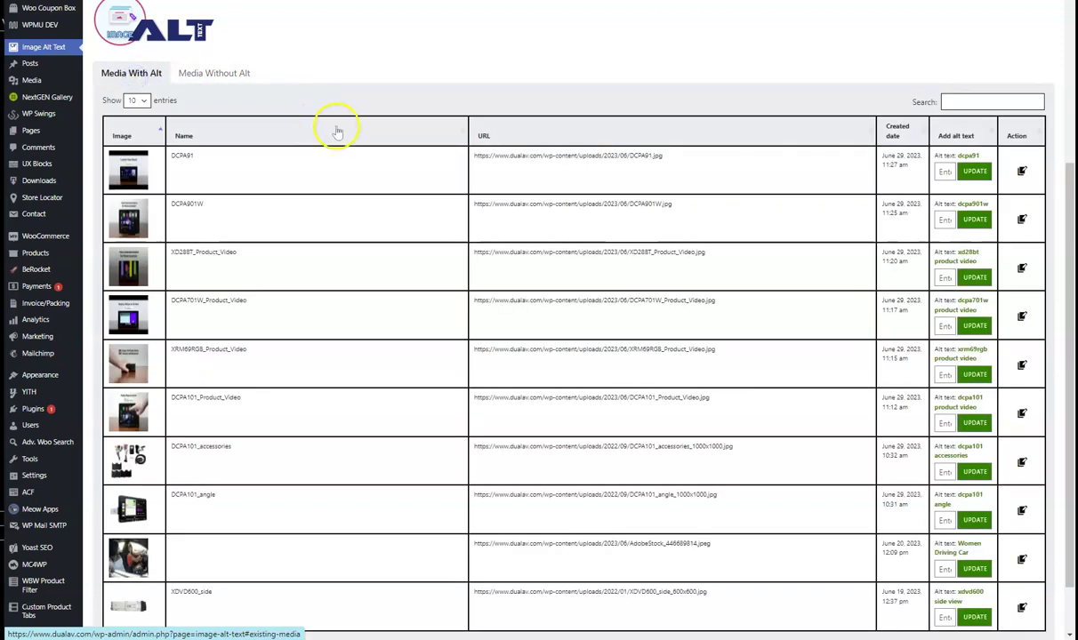
Step: Show 100 entries per page in the list of media with alt text
scroll(566, 164, "down", 2)
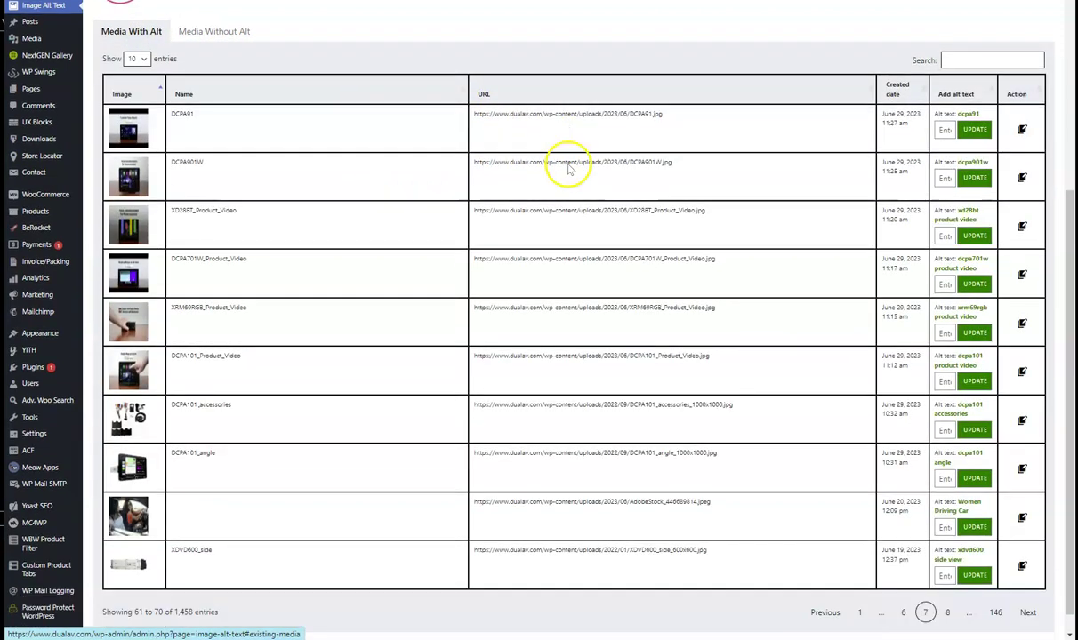
scroll(187, 91, "up", 2)
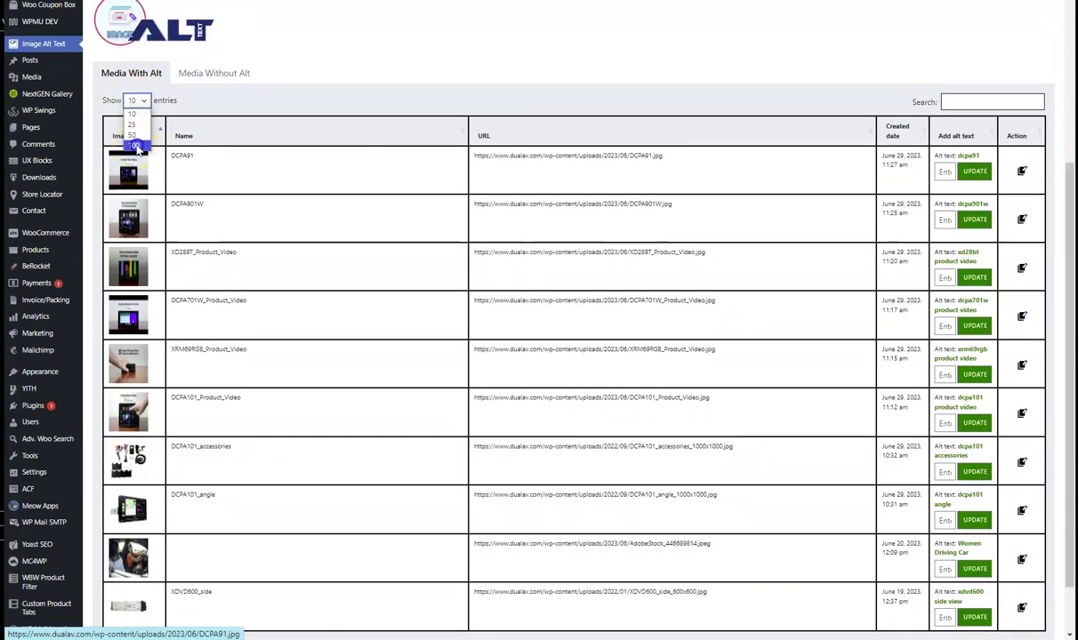
scroll(397, 110, "down", 10)
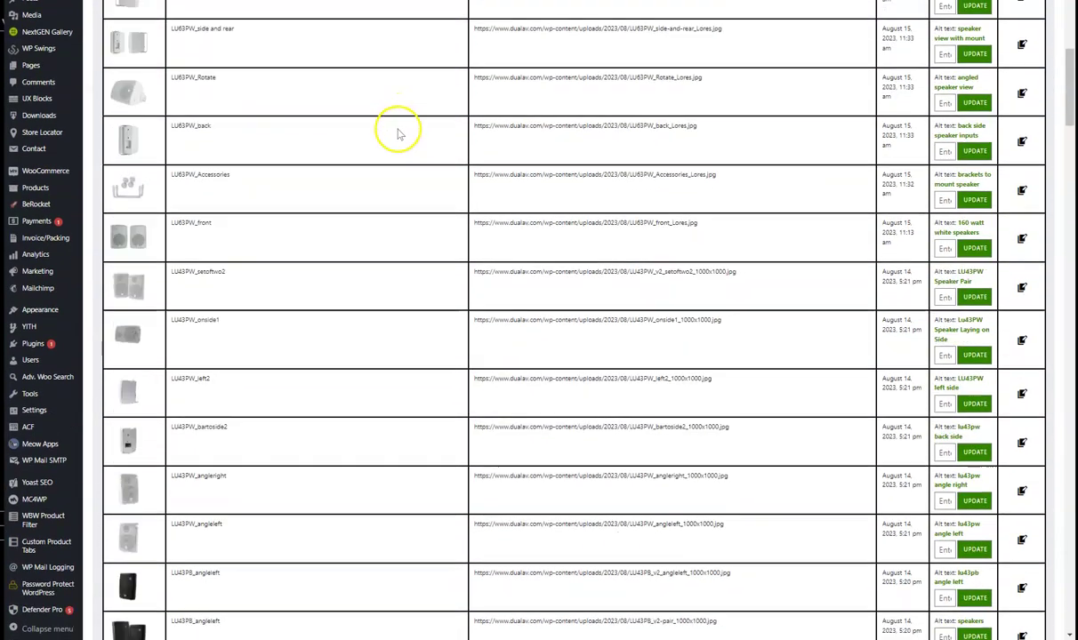
Step: Go to page 7 of the list of media with alt text
scroll(442, 178, "down", 15)
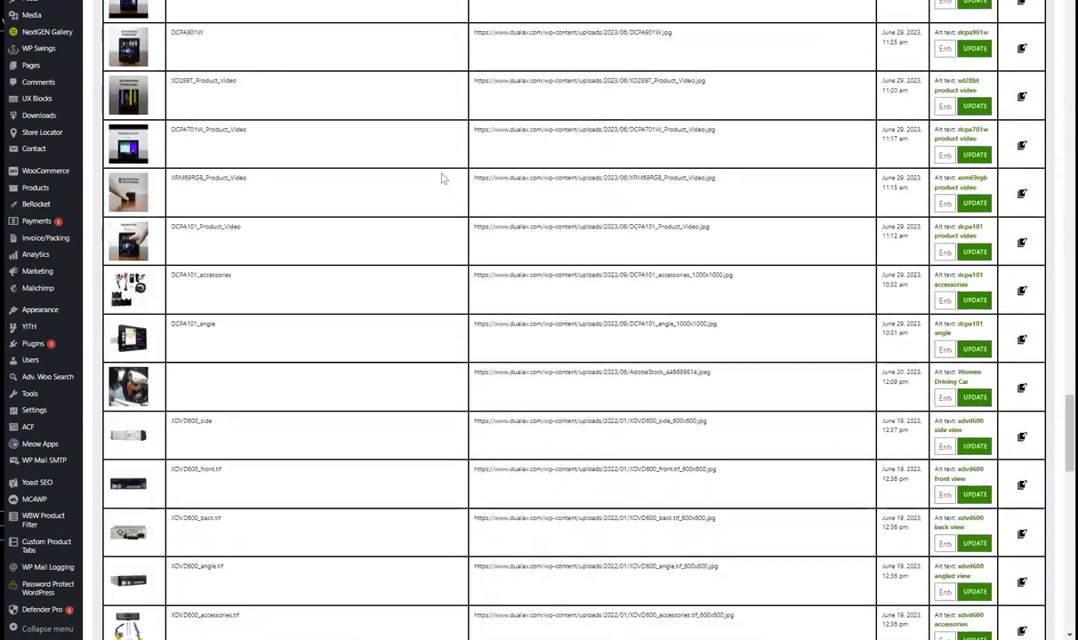
scroll(442, 177, "down", 5)
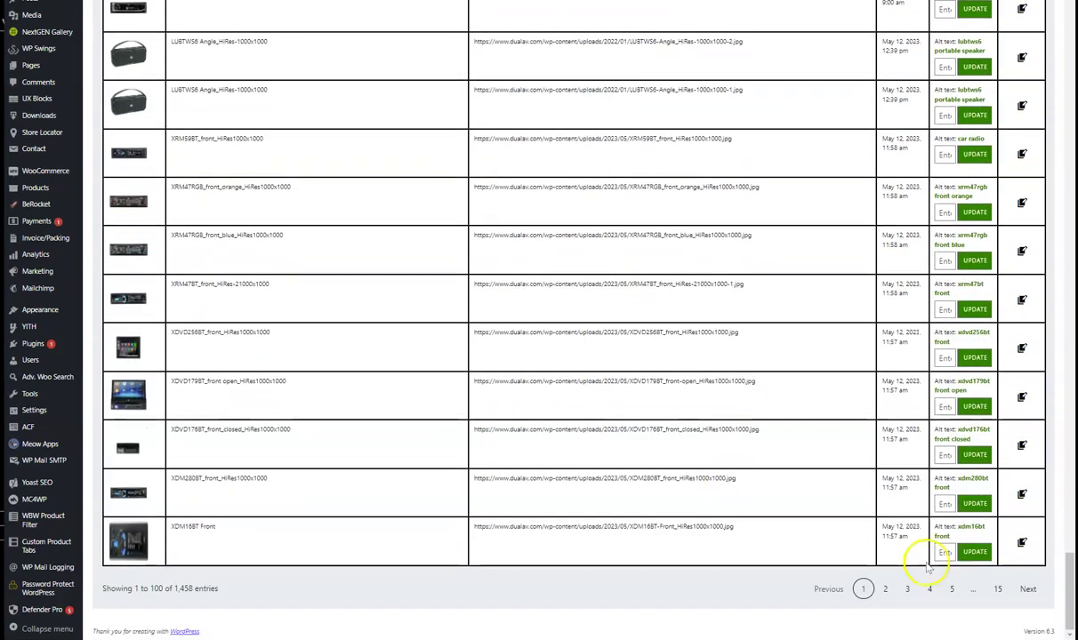
left_click(956, 590)
scroll(916, 516, "down", 5)
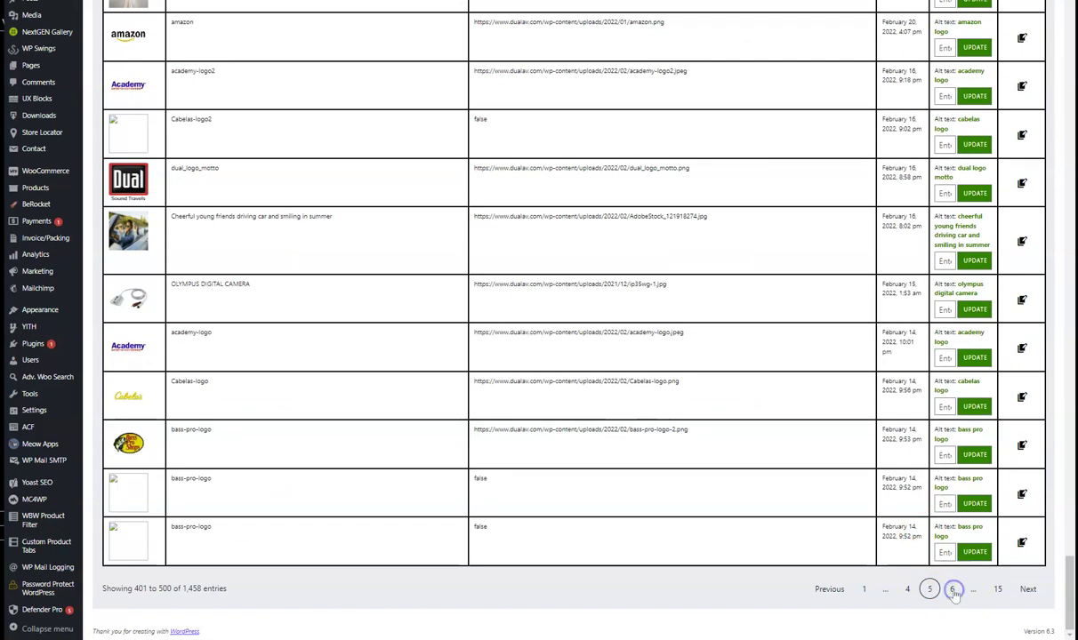
left_click(953, 590)
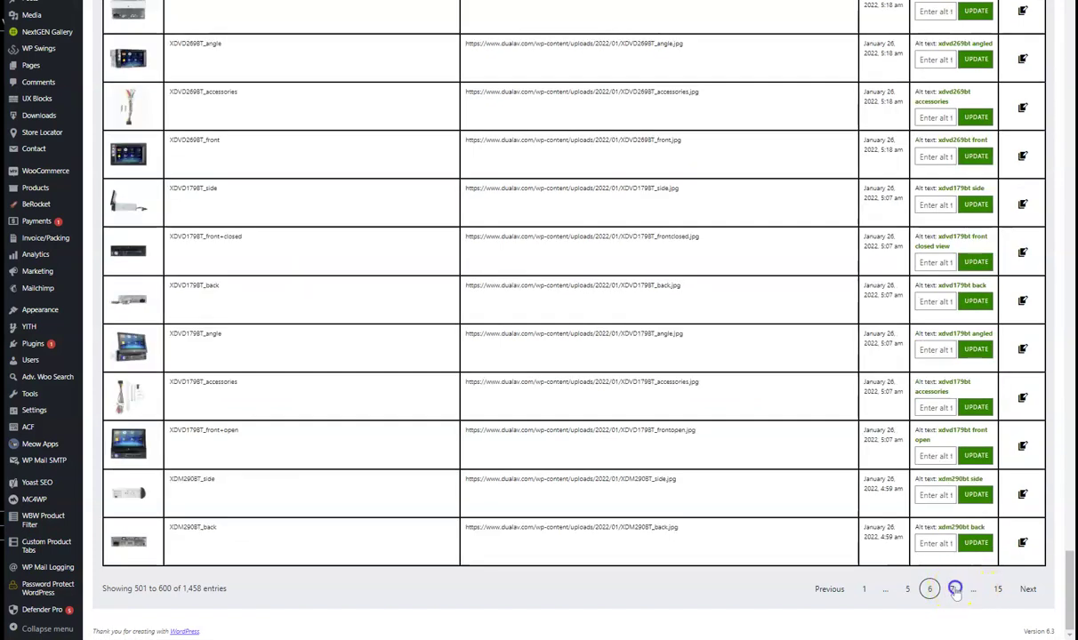
left_click(955, 590)
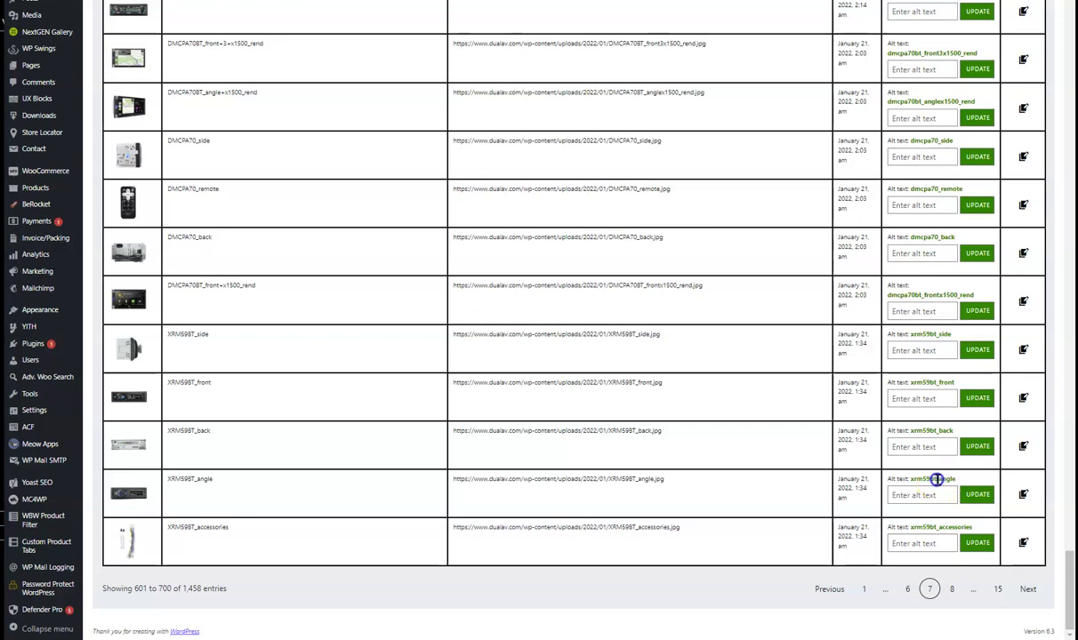
Step: Compare the alt texts with the image names on page 7, checking for leftover underscores, hyphens and size suffixes
left_click_drag(941, 480, 937, 480)
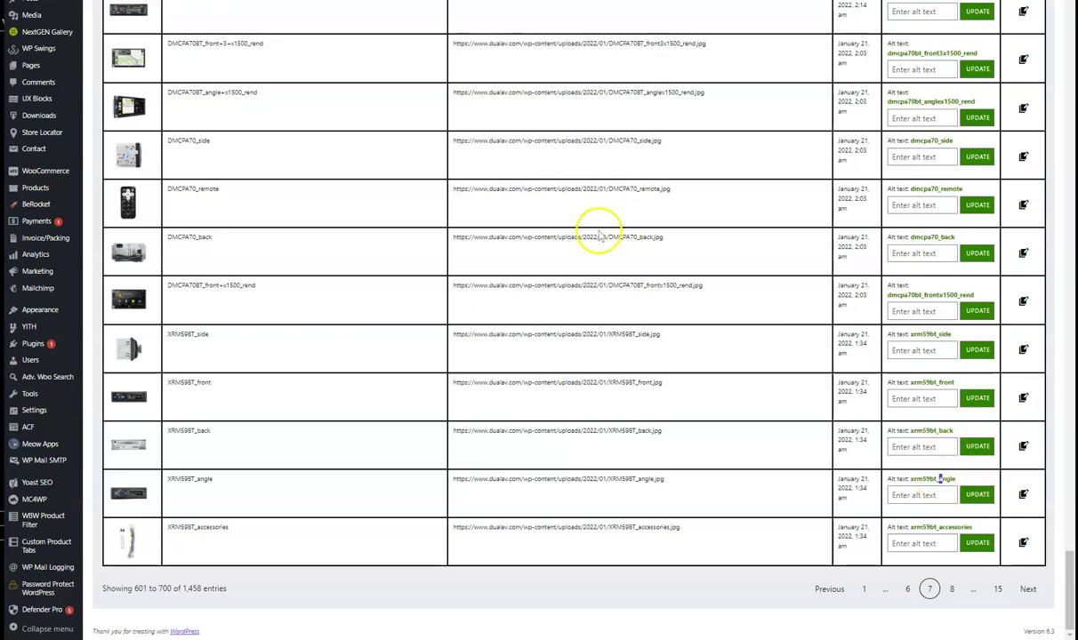
key("ctrl+plus")
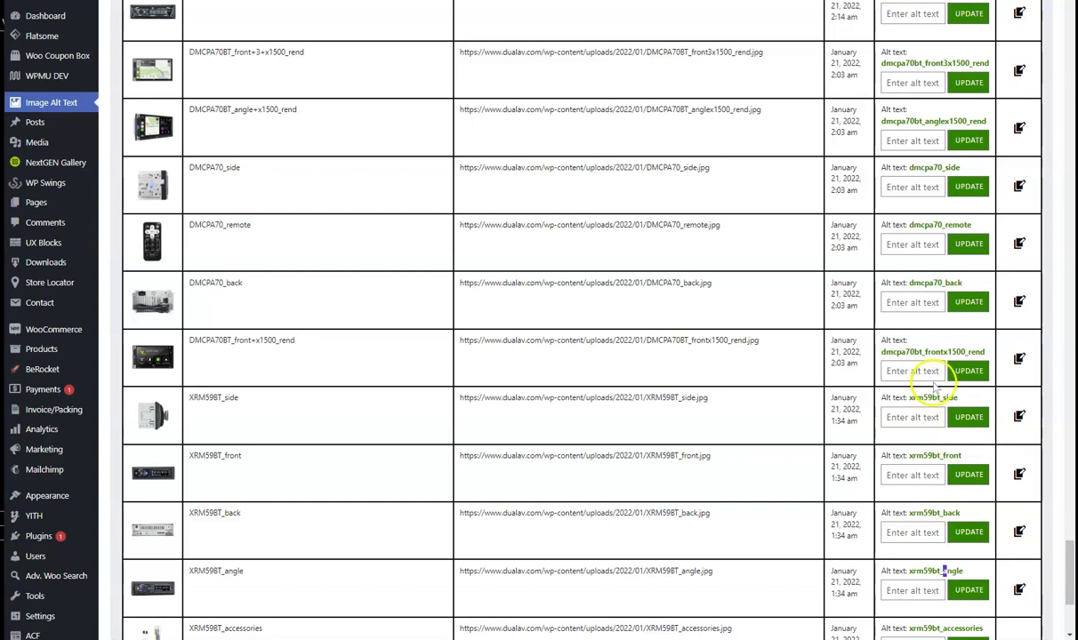
left_click(924, 353)
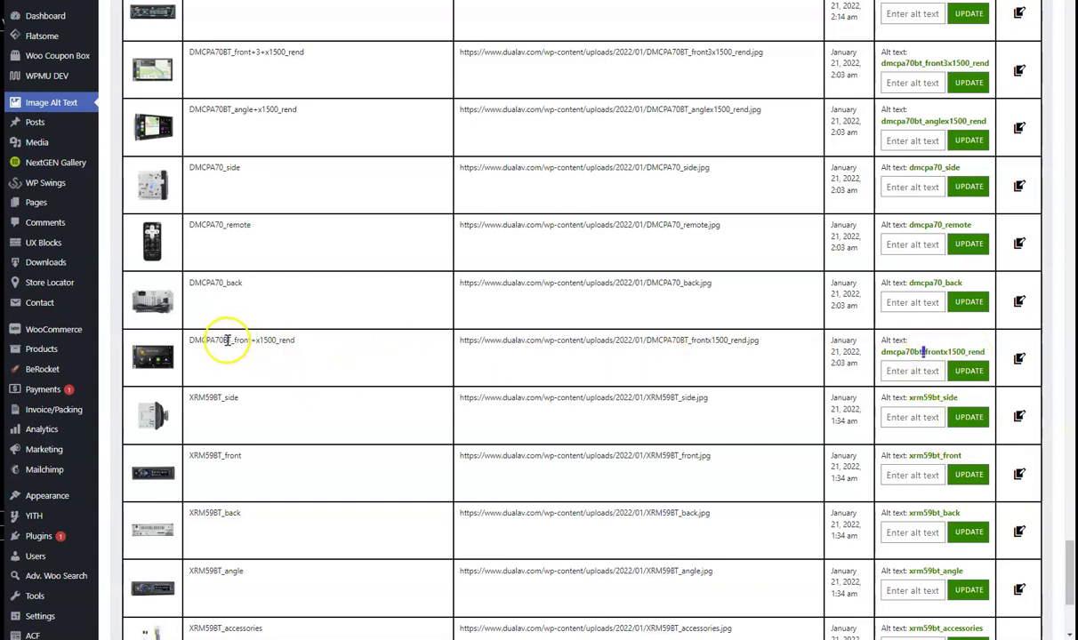
left_click_drag(228, 341, 267, 341)
scroll(233, 249, "up", 3)
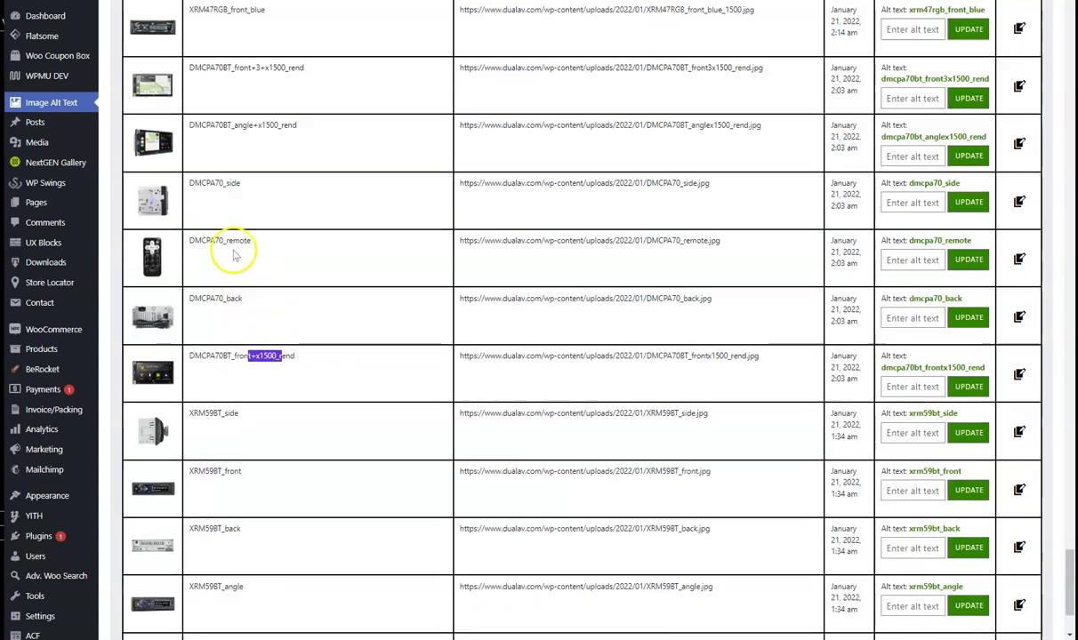
scroll(273, 294, "up", 10)
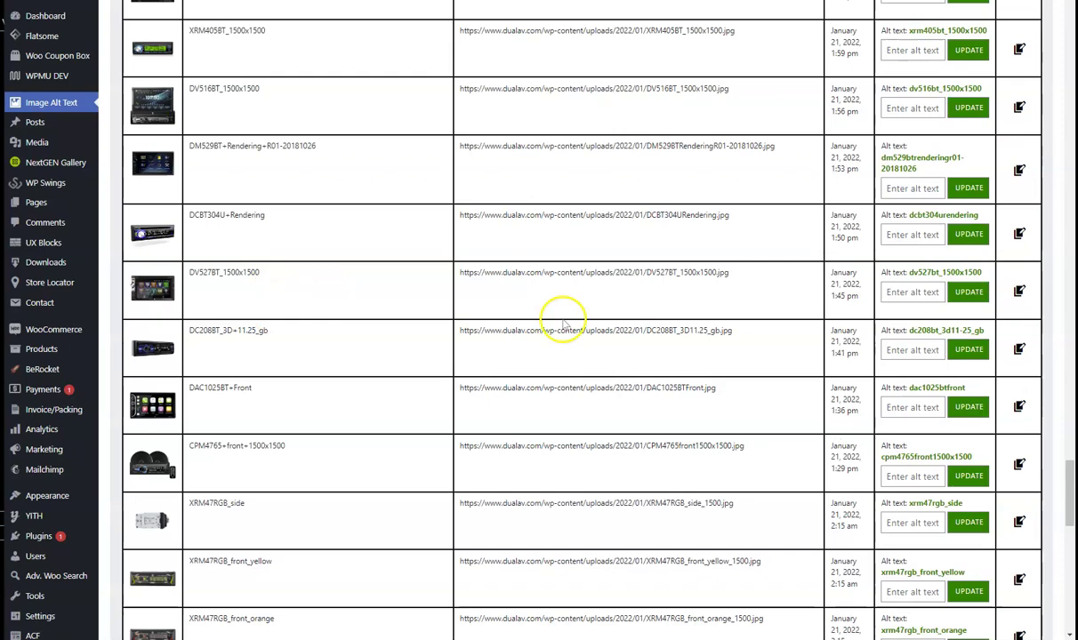
scroll(829, 342, "up", 15)
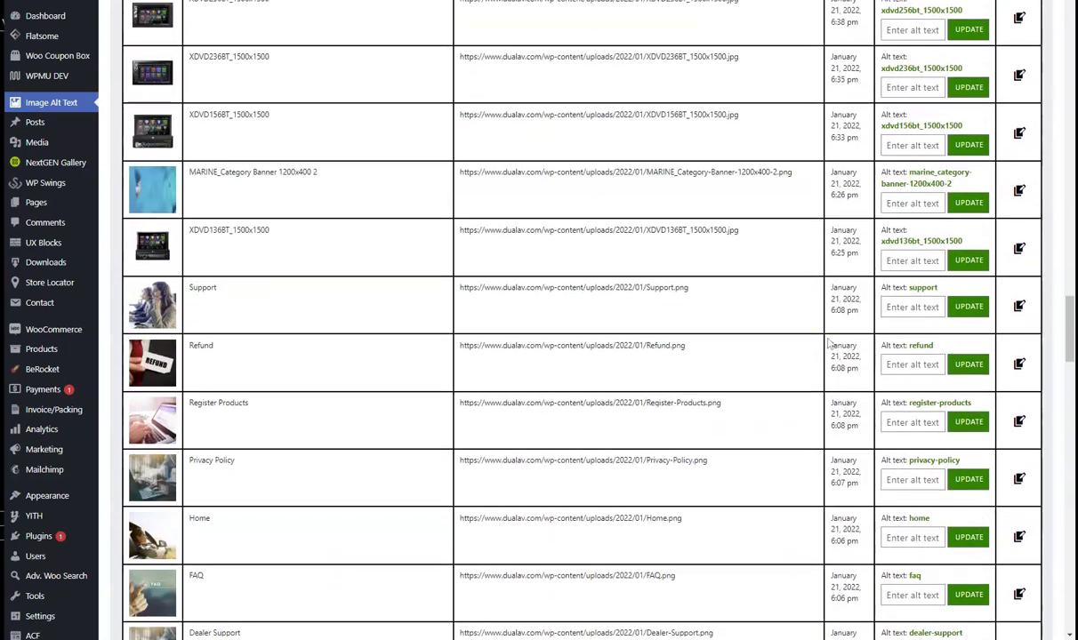
scroll(829, 343, "up", 20)
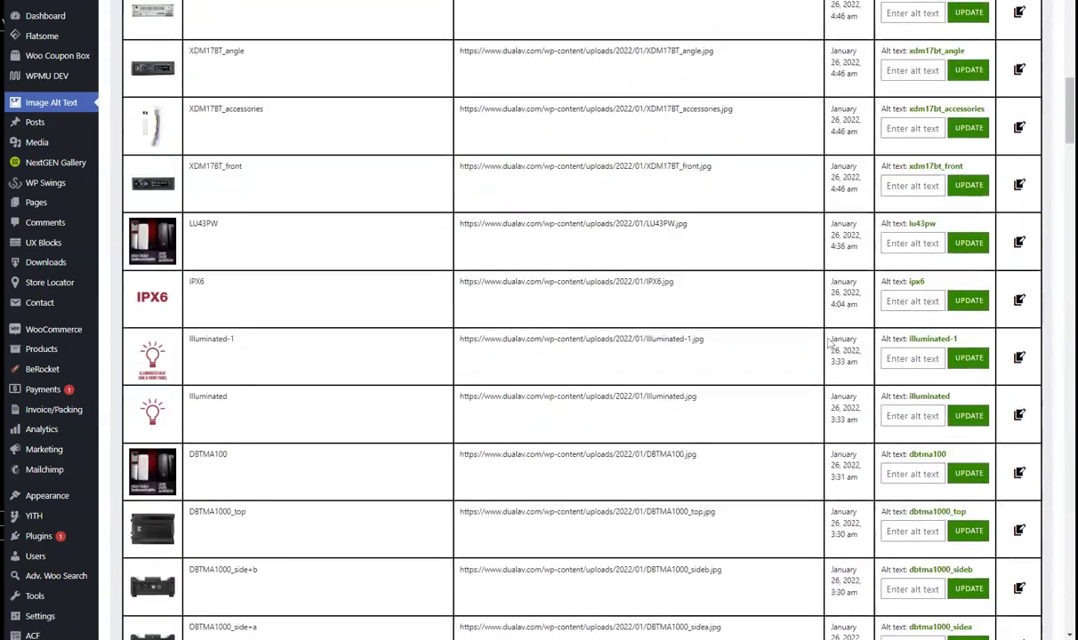
scroll(829, 343, "up", 2)
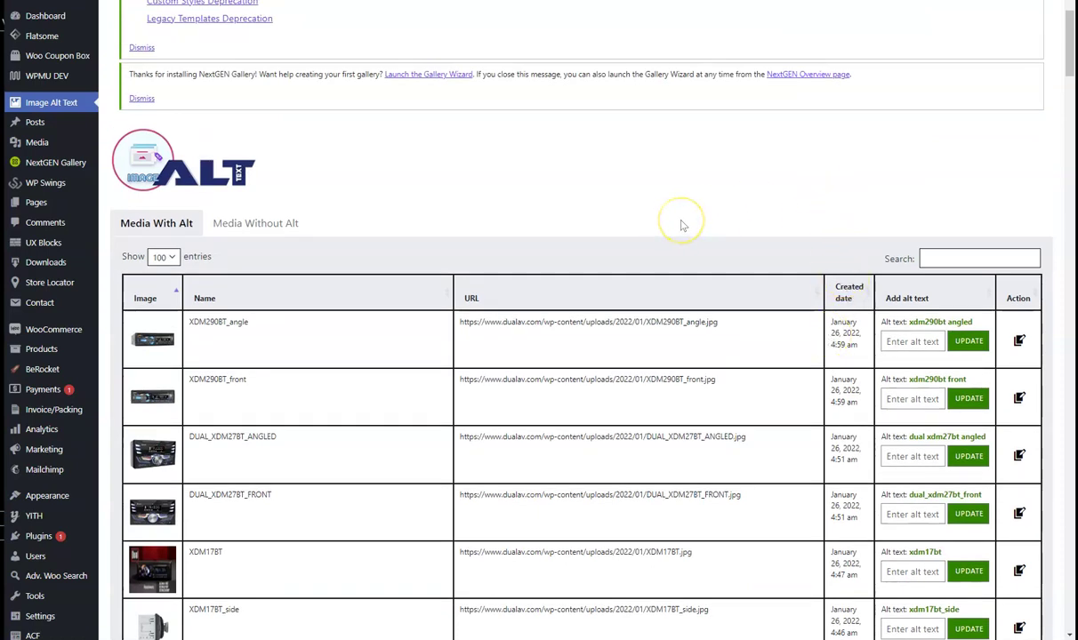
scroll(902, 337, "down", 3)
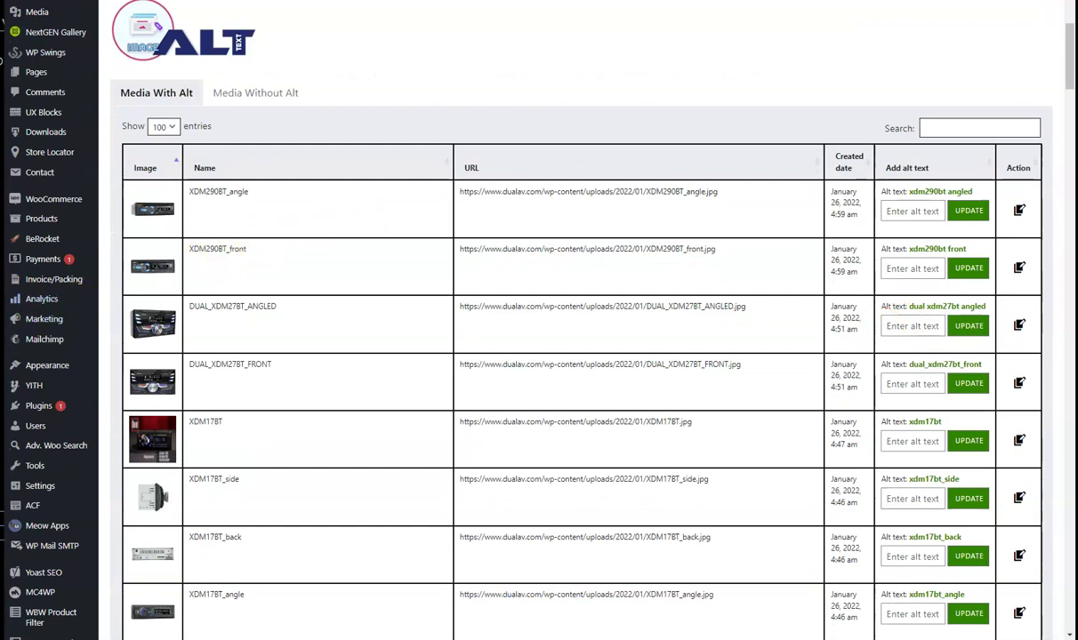
Step: Open the browser's developer console for the alt text page and clear its existing messages
right_click(470, 84)
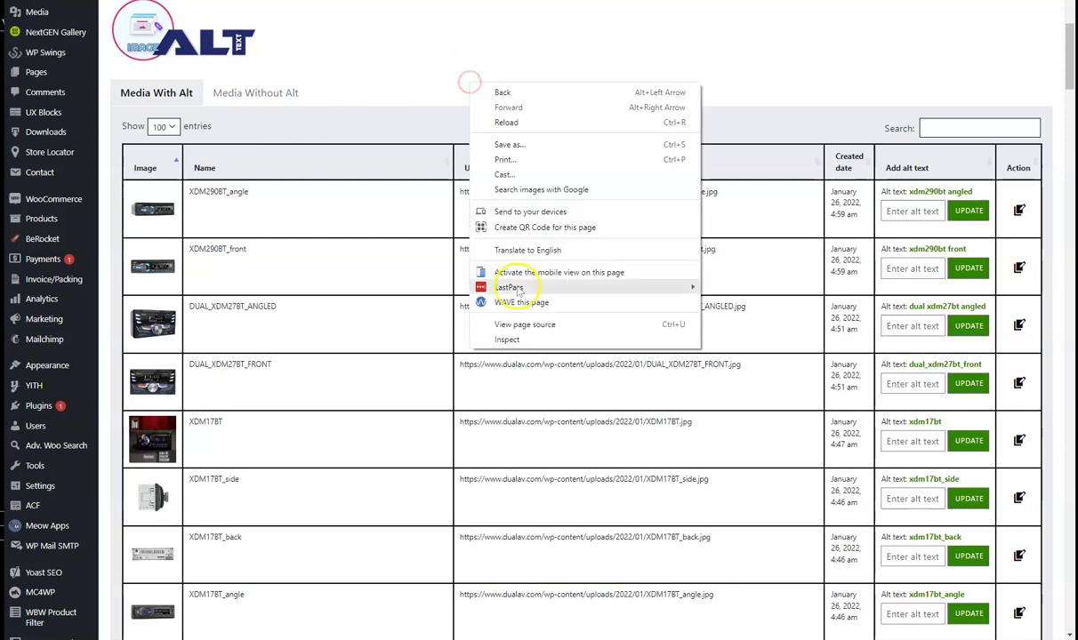
left_click(511, 342)
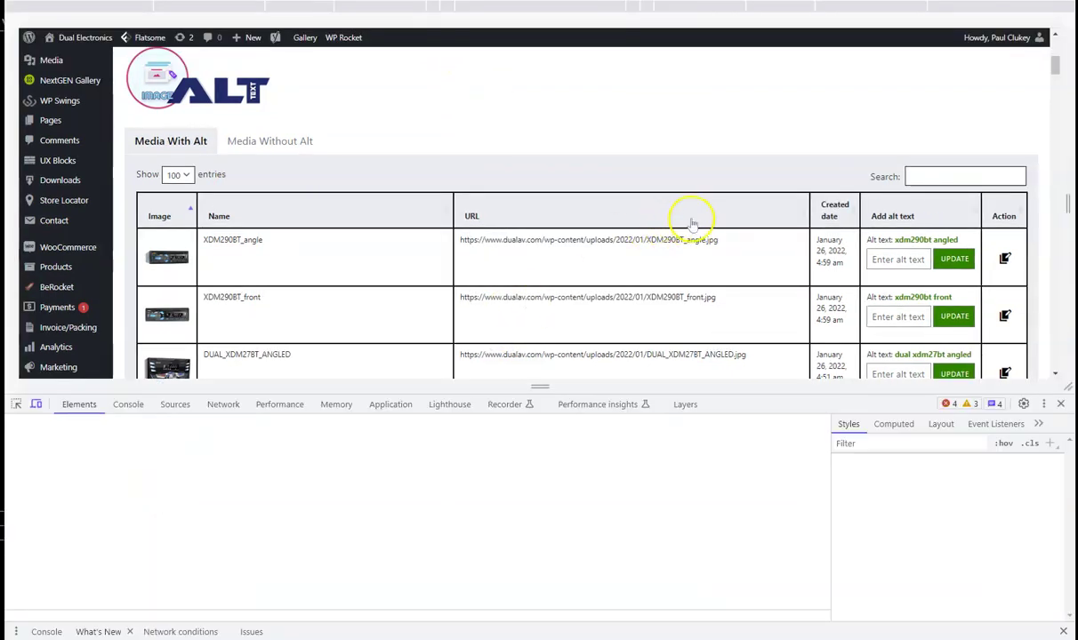
left_click(129, 405)
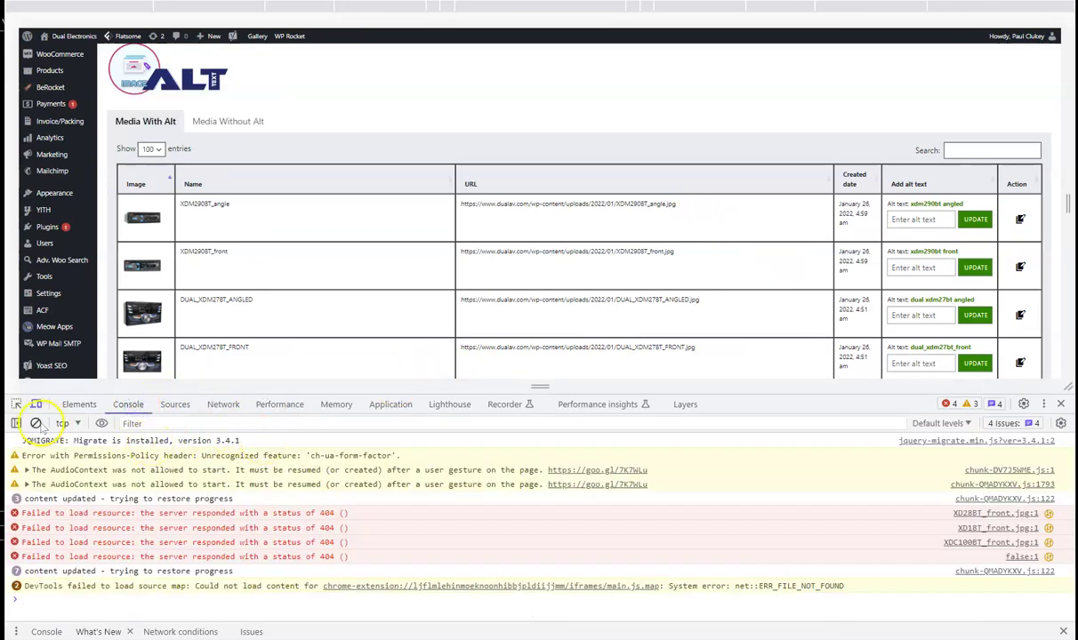
left_click(35, 424)
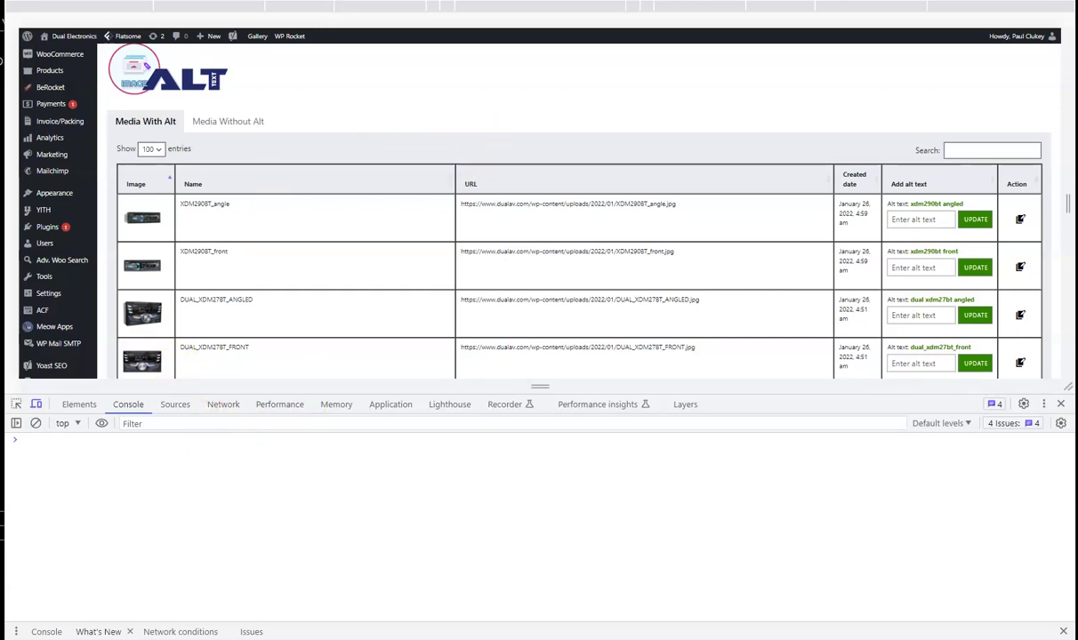
left_click(59, 452)
Step: Copy the first snippet, which selects all #print-alt-text elements into elementsArray, from Visual Studio Code and run it in the browser console
key("alt+Tab")
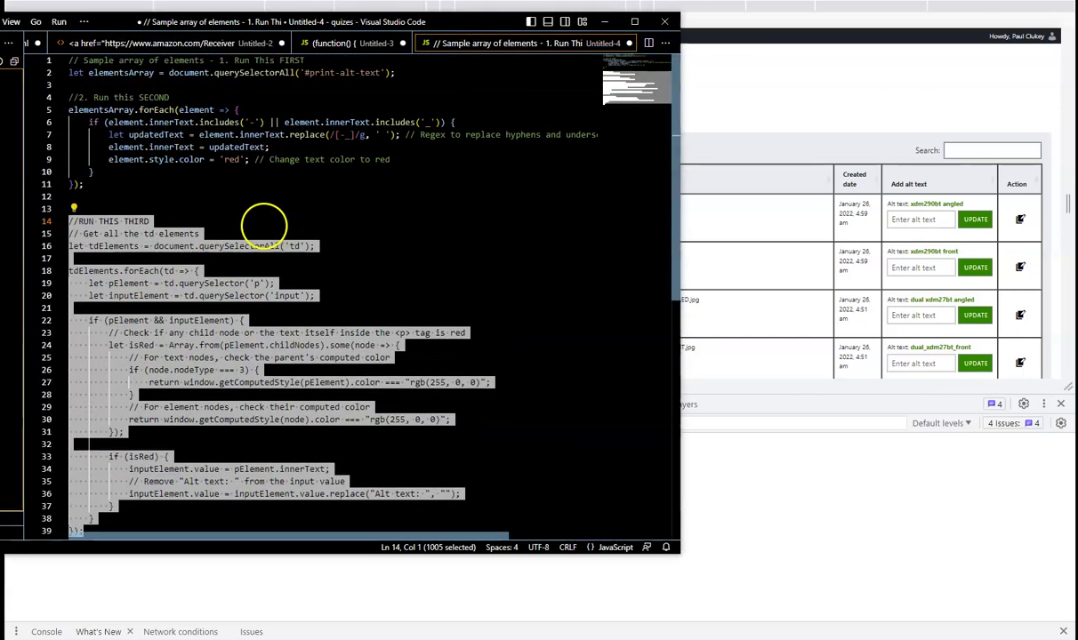
left_click_drag(399, 73, 57, 60)
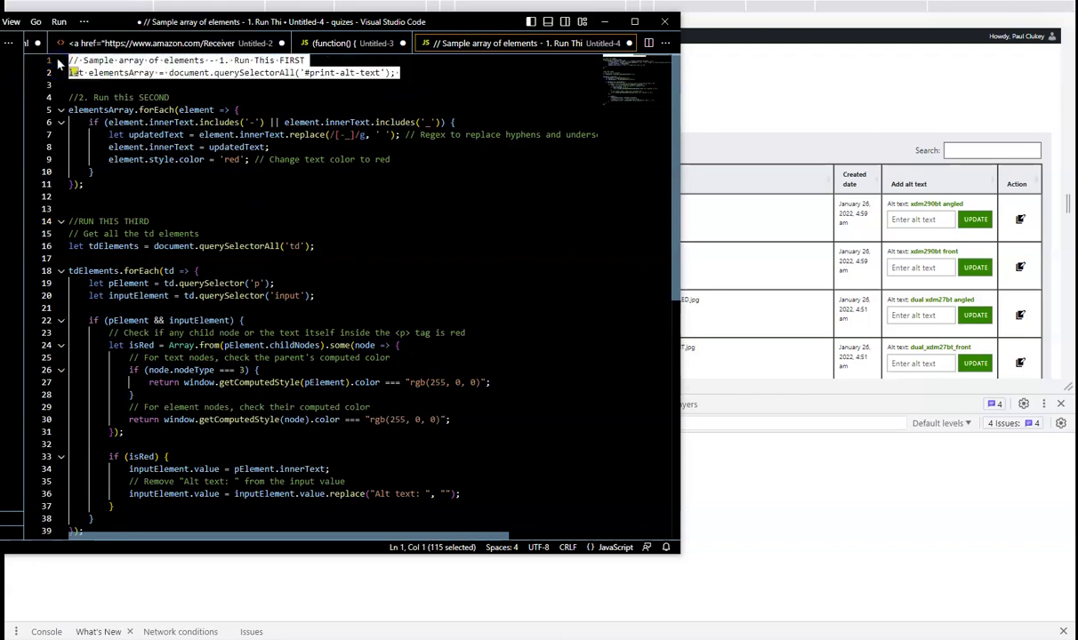
key("ctrl+c")
left_click(749, 431)
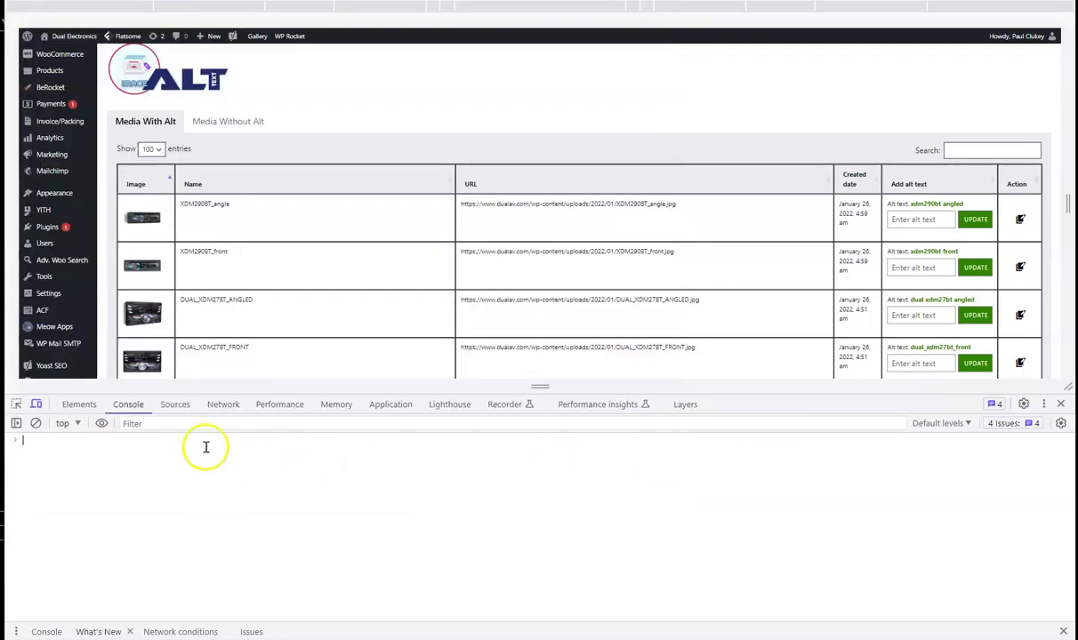
key("ctrl+v")
key("Return")
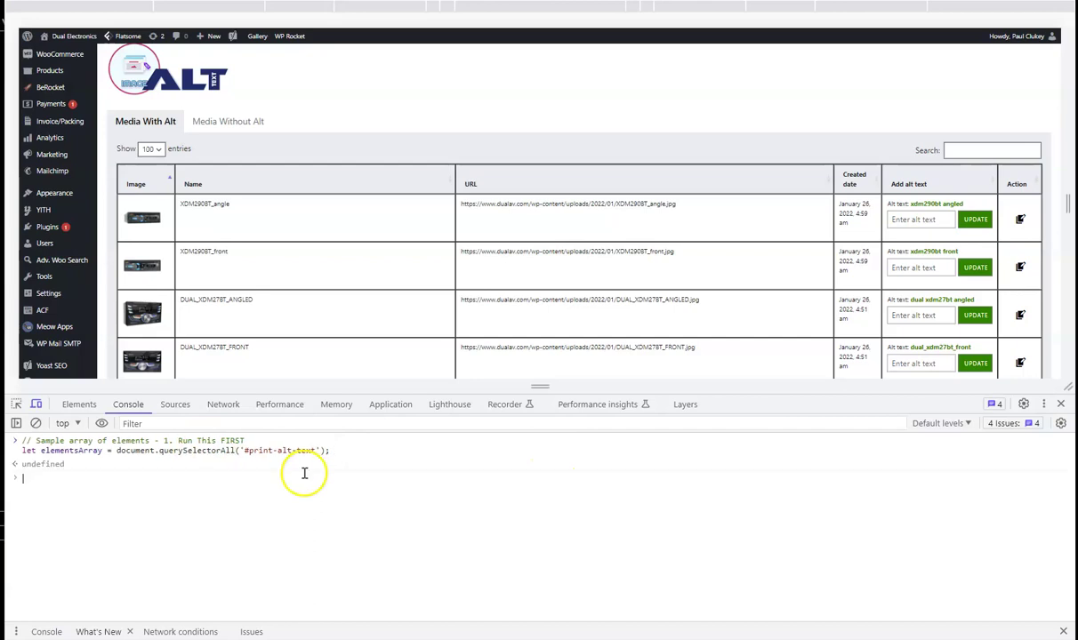
Step: Copy the second snippet from Visual Studio Code and run it in the browser console to replace hyphens and underscores with spaces and color changed texts red
key("alt+Tab")
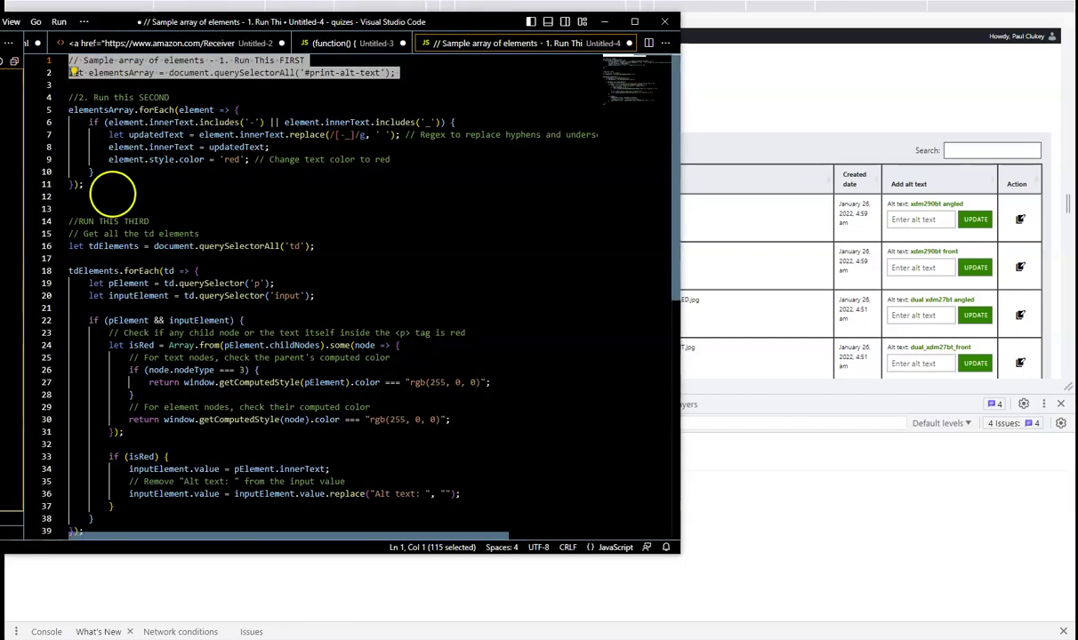
left_click_drag(86, 186, 59, 97)
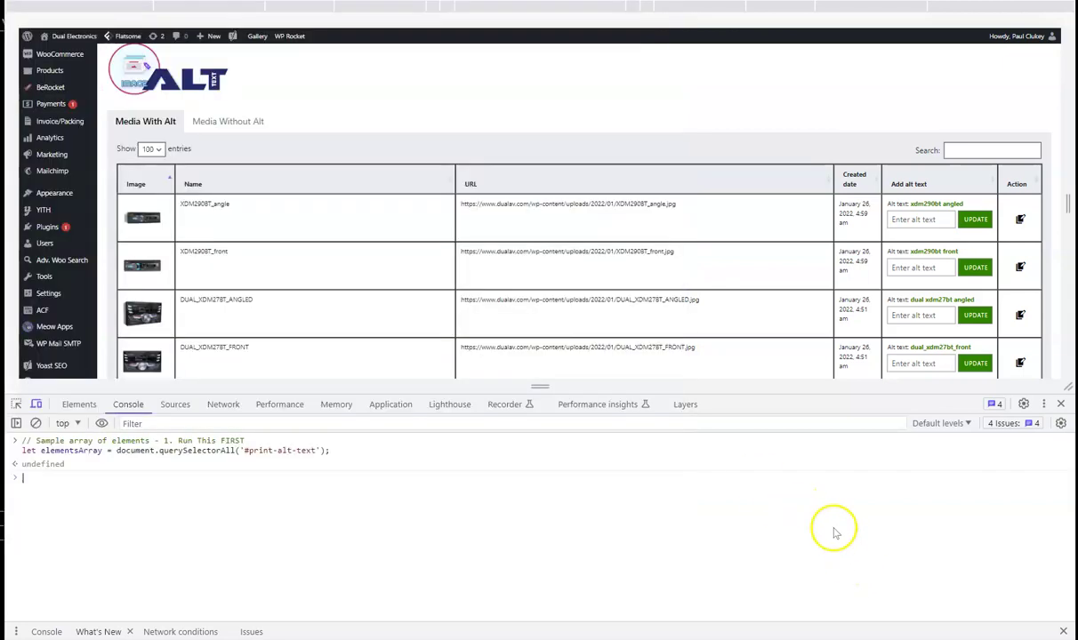
left_click(828, 525)
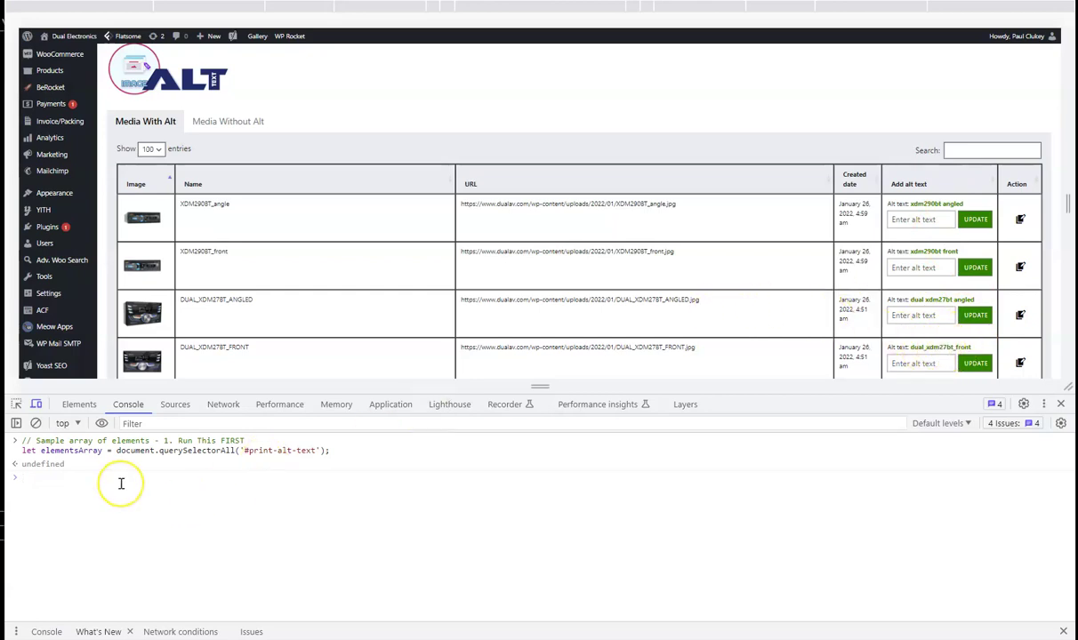
key("ctrl+v")
key("Return")
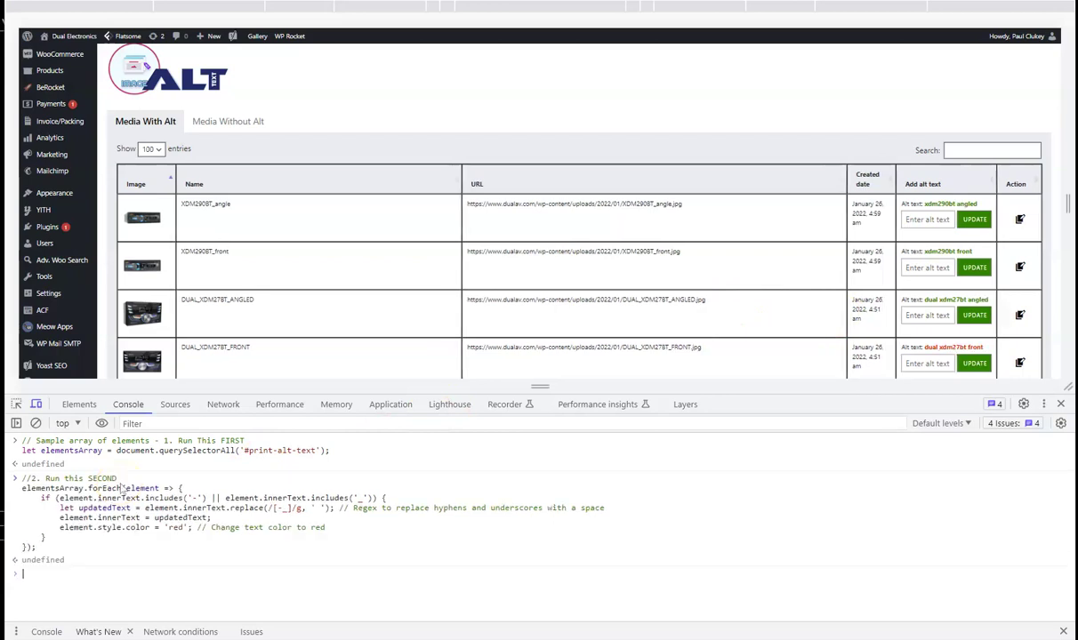
scroll(695, 291, "down", 2)
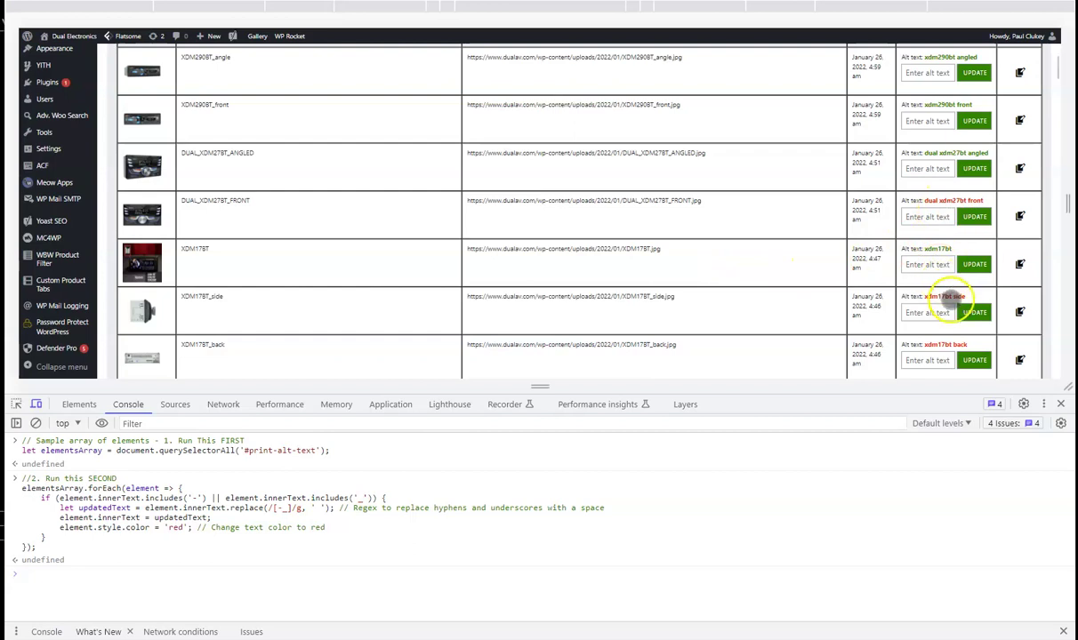
Step: Copy the third snippet from Visual Studio Code and run it in the browser console to fill the input fields with the red alt texts
scroll(943, 249, "down", 2)
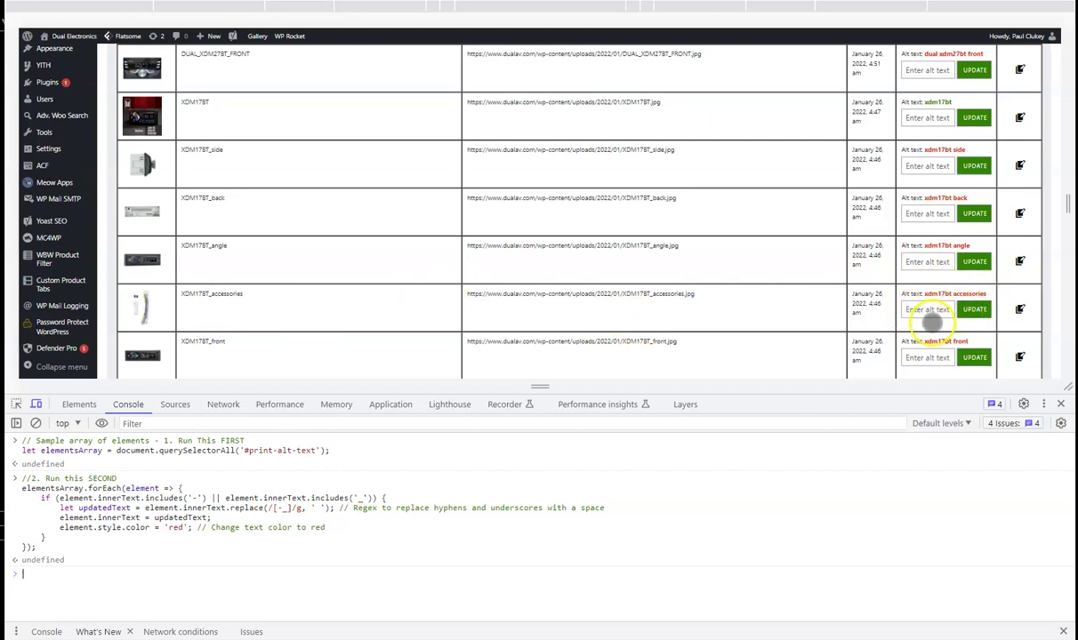
key("alt+Tab")
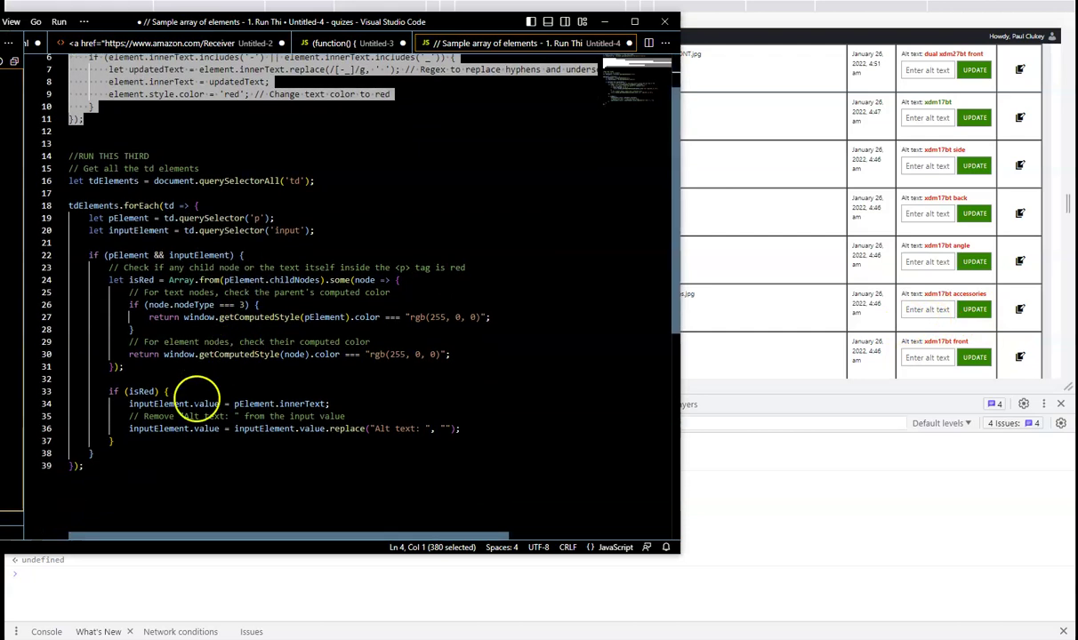
left_click_drag(87, 466, 62, 158)
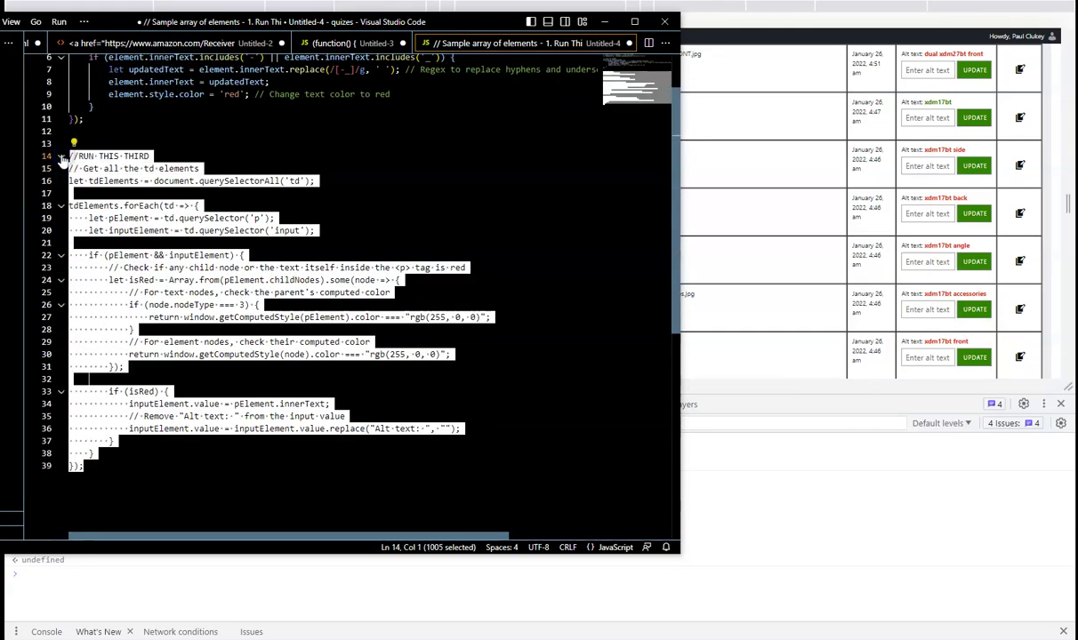
left_click(764, 464)
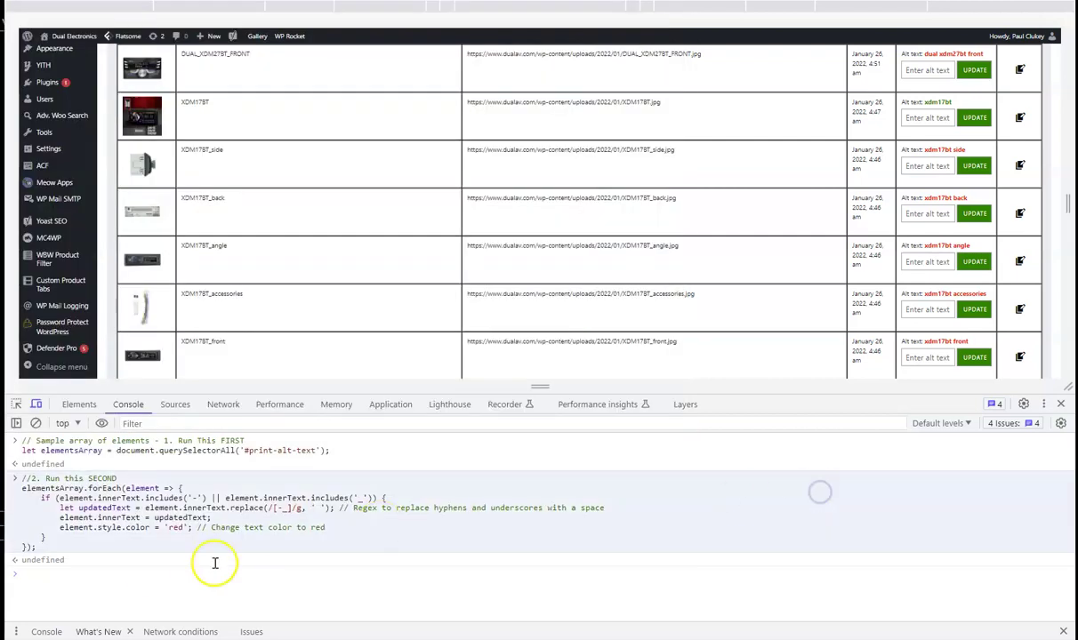
left_click(137, 567)
key("ctrl+v")
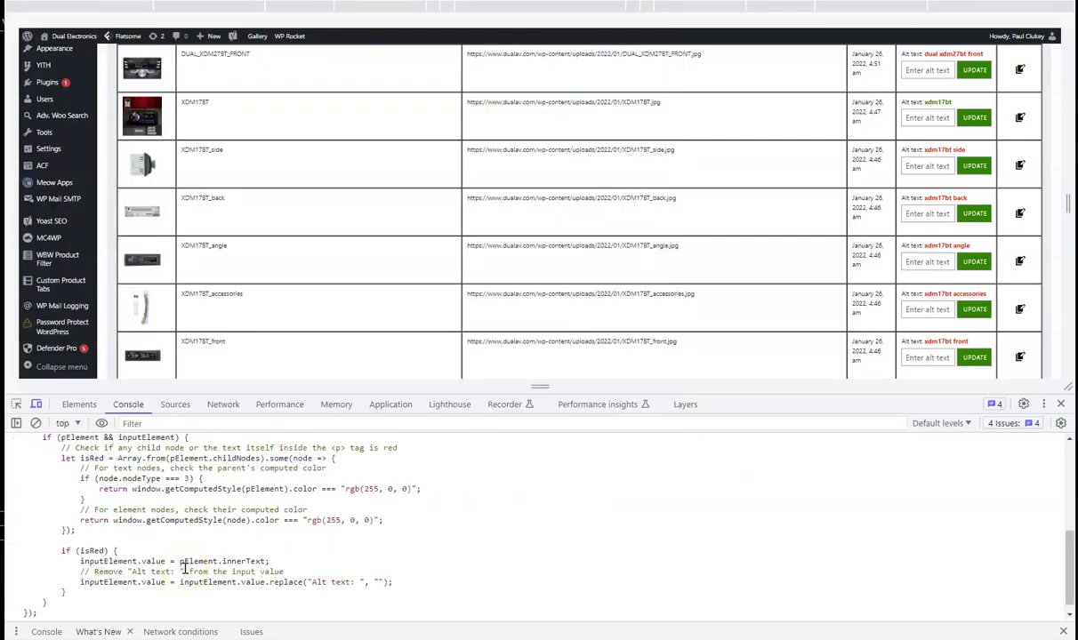
key("Return")
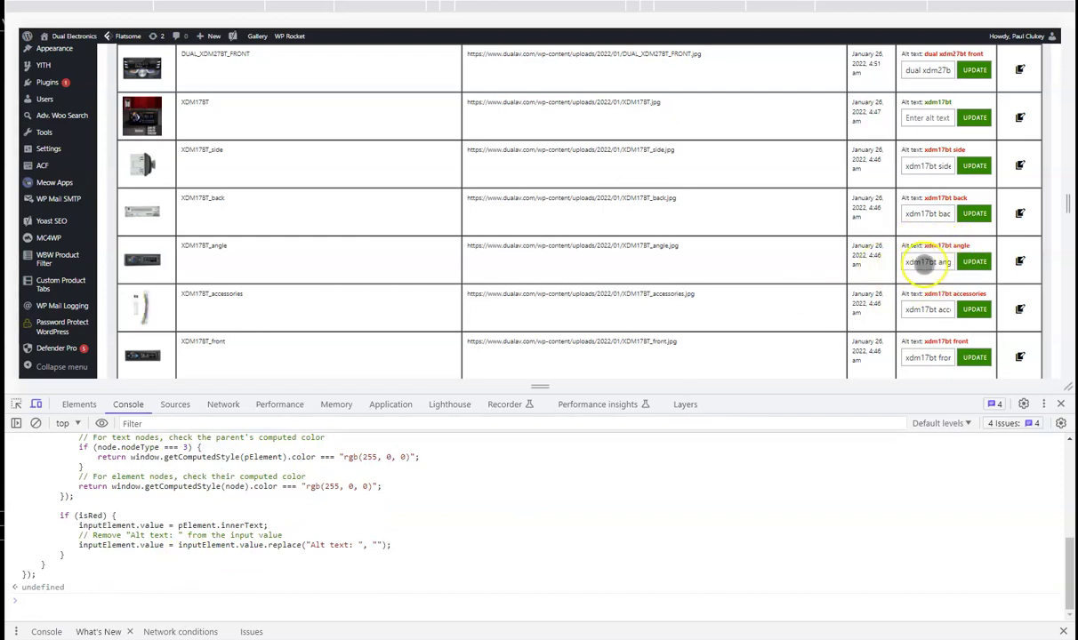
Step: Close the developer console and reduce the page zoom so the alt text fields show more of their filled-in text
left_click(1061, 404)
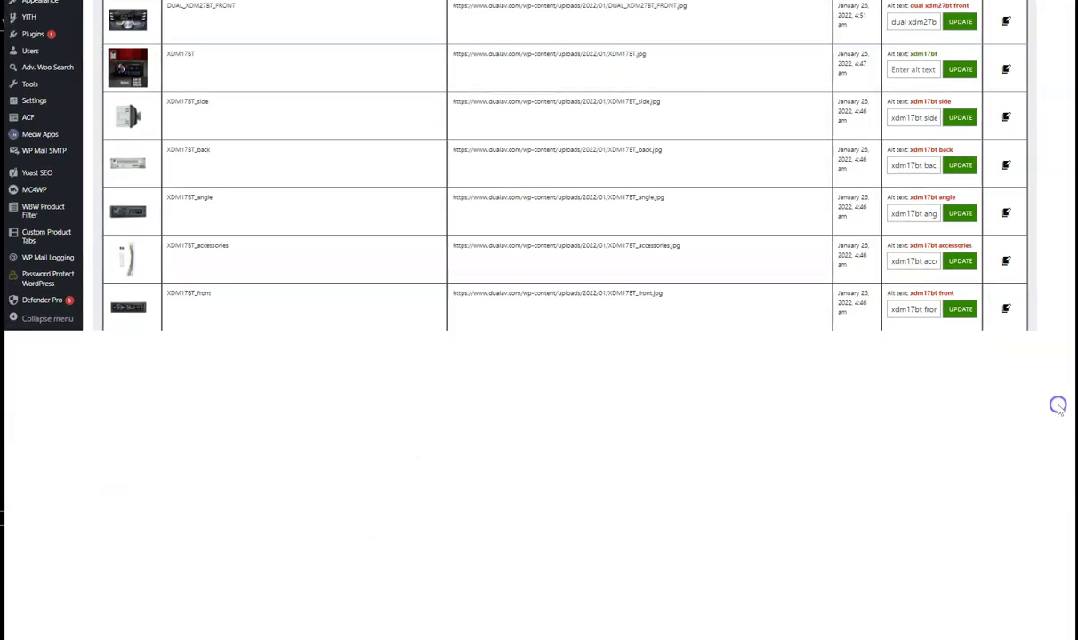
scroll(962, 372, "up", 8)
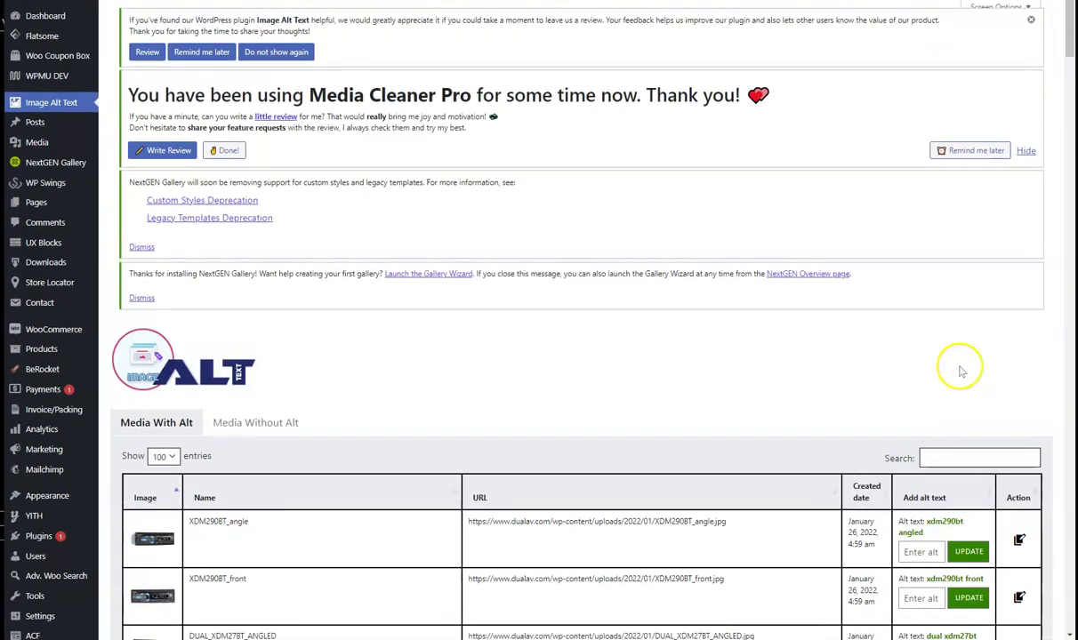
scroll(961, 372, "down", 2)
scroll(765, 380, "down", 1)
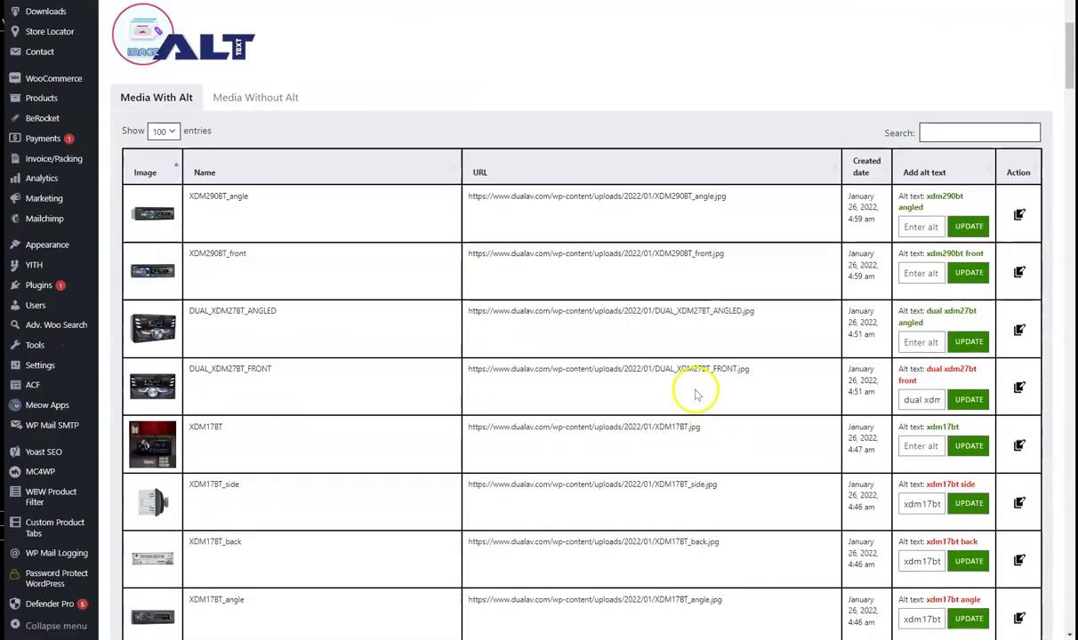
scroll(921, 267, "down", 2)
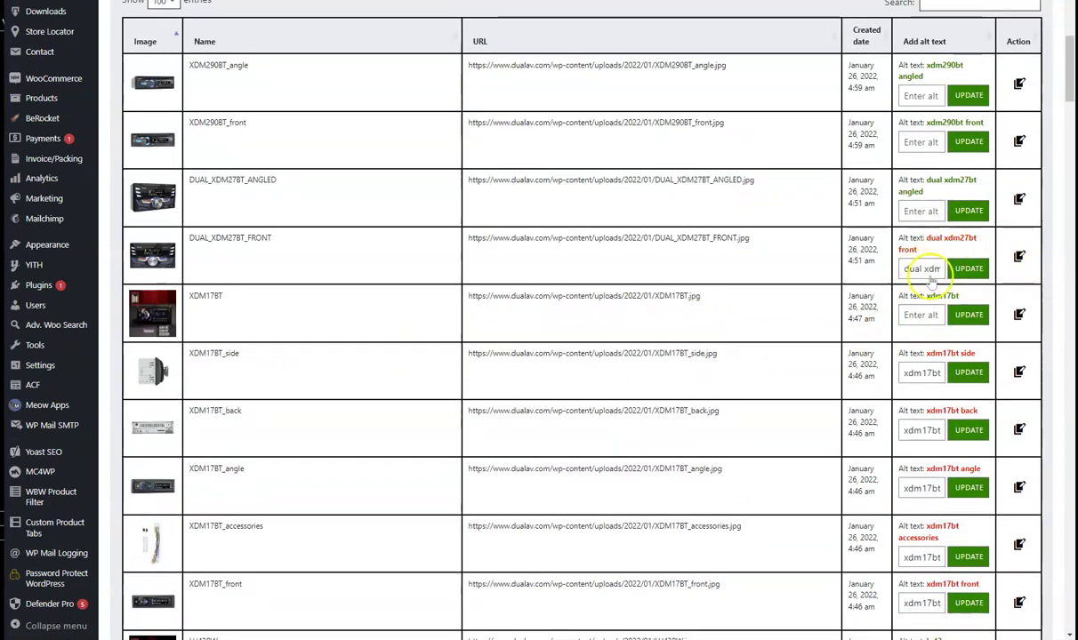
key("ctrl+minus")
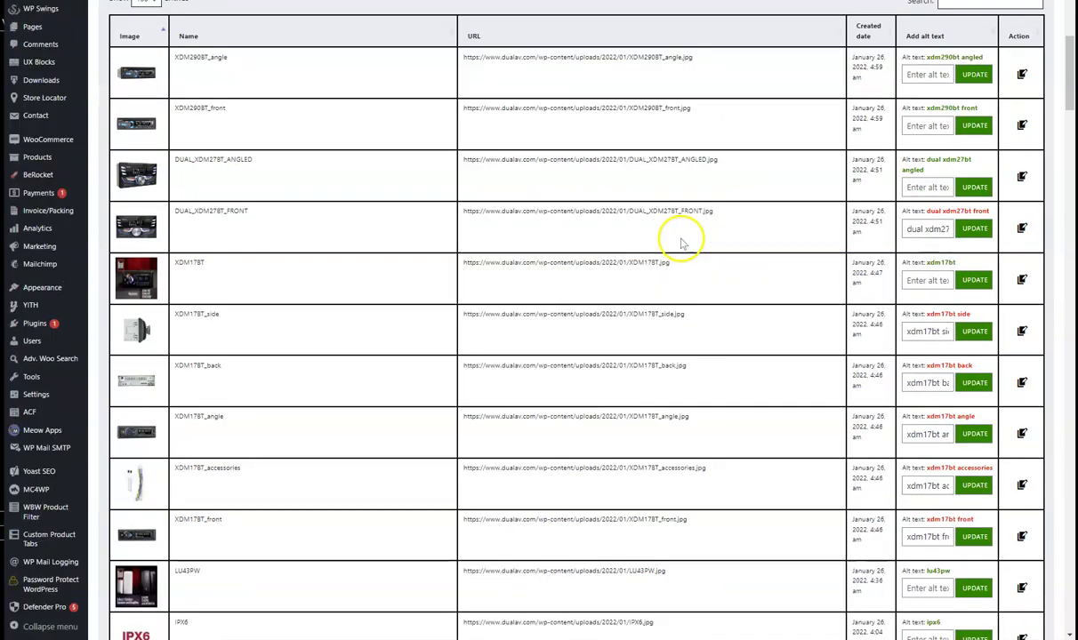
key("ctrl+minus")
key("ctrl+minus")
key("ctrl+minus")
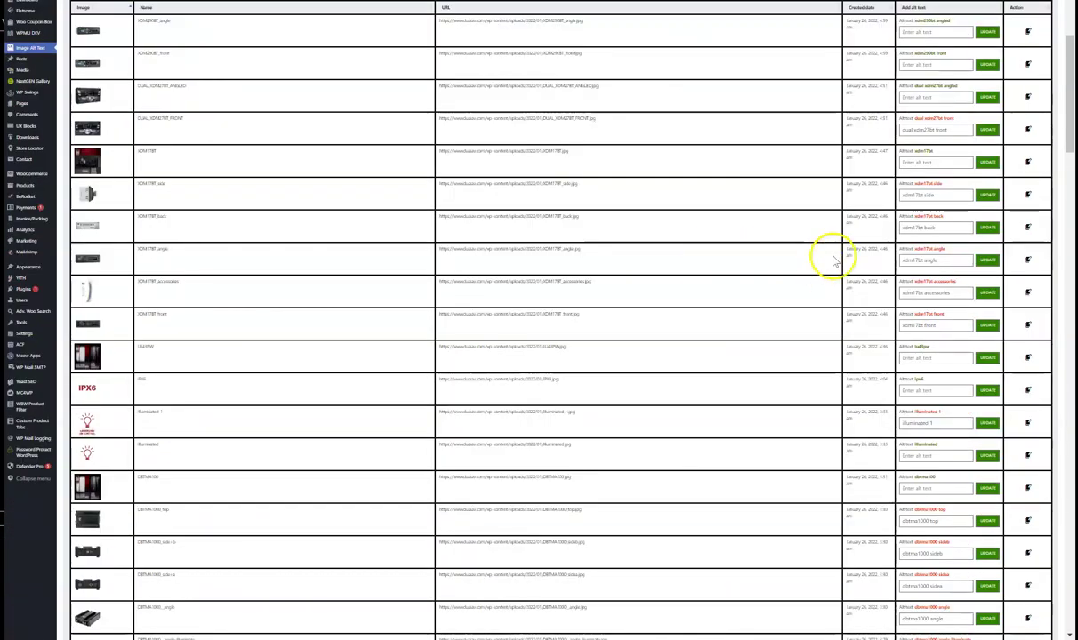
key("ctrl+plus")
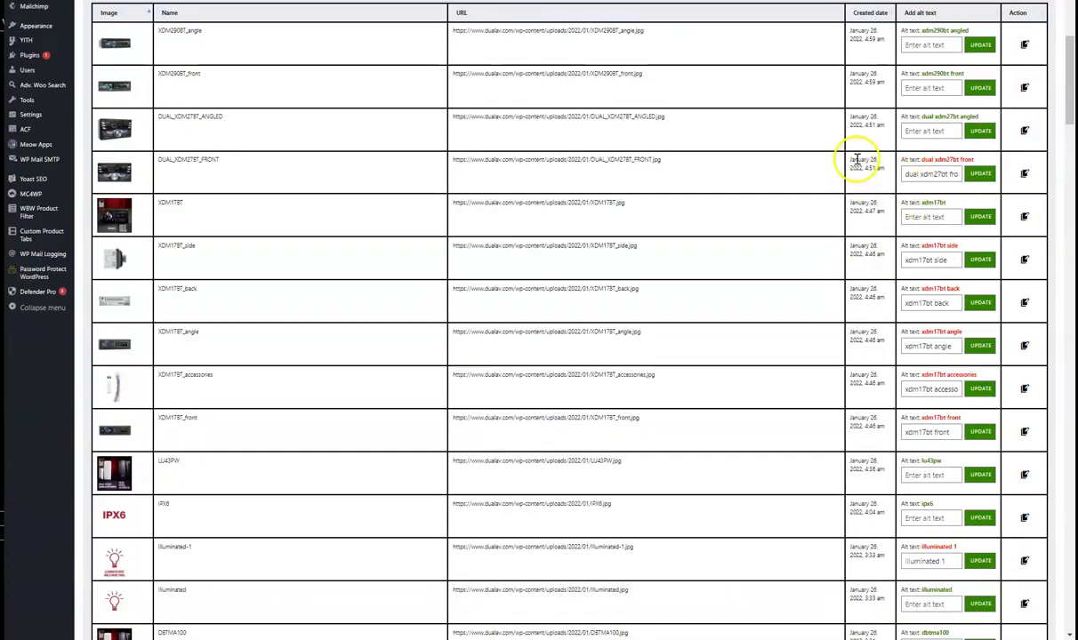
Step: Look through the media list, comparing the red alt texts with the filled-in fields and checking which rows need updating
scroll(857, 160, "up", 1)
scroll(396, 176, "up", 2)
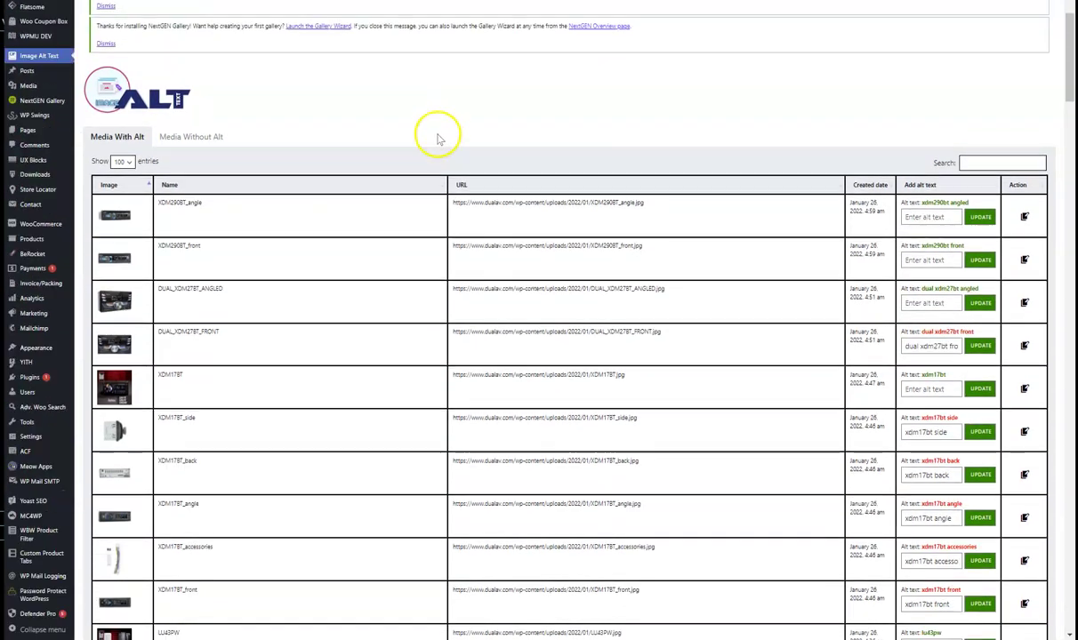
scroll(433, 132, "down", 3)
key("ctrl+minus")
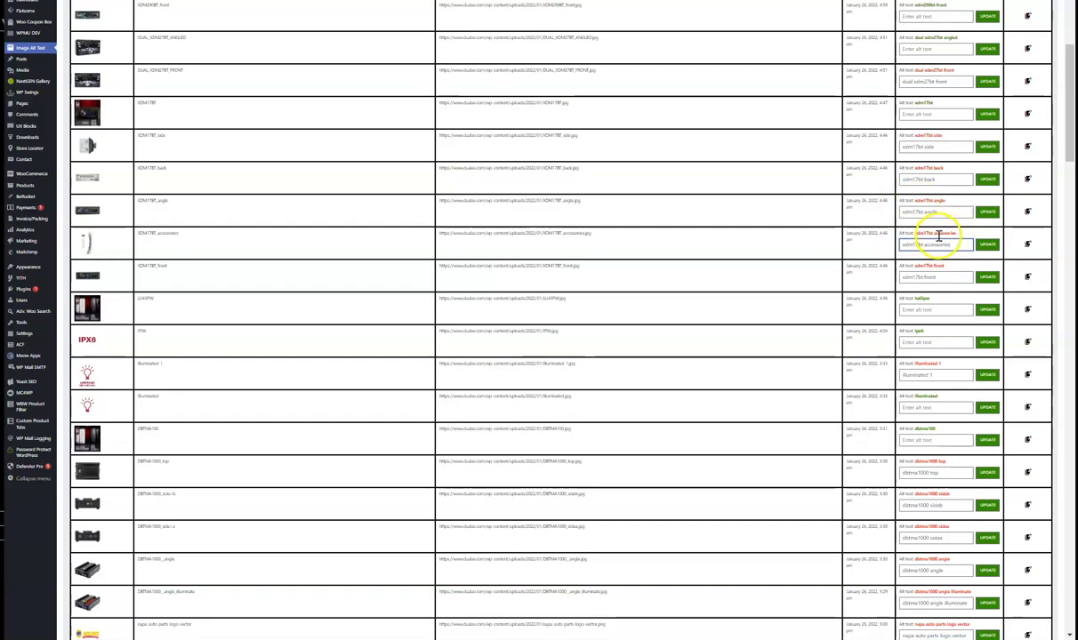
scroll(963, 255, "up", 3)
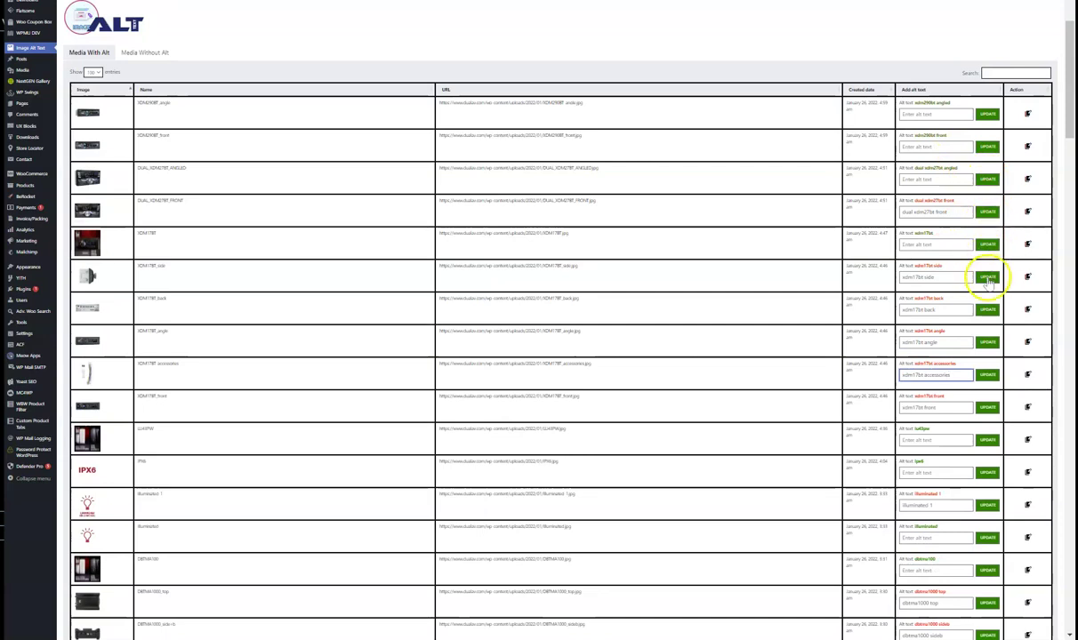
scroll(992, 374, "down", 9)
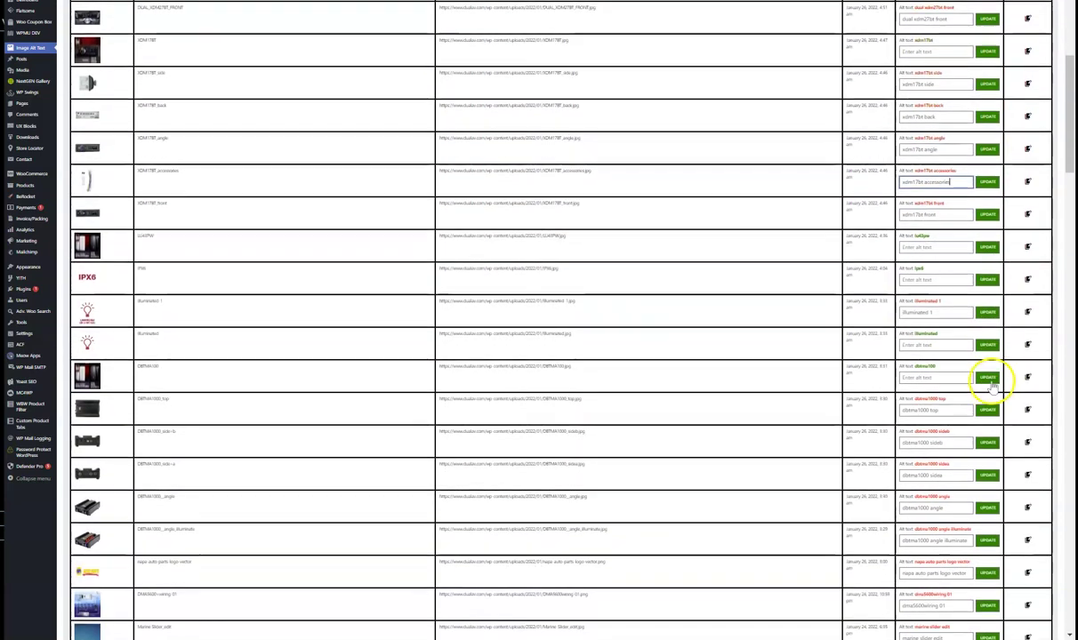
scroll(990, 381, "down", 12)
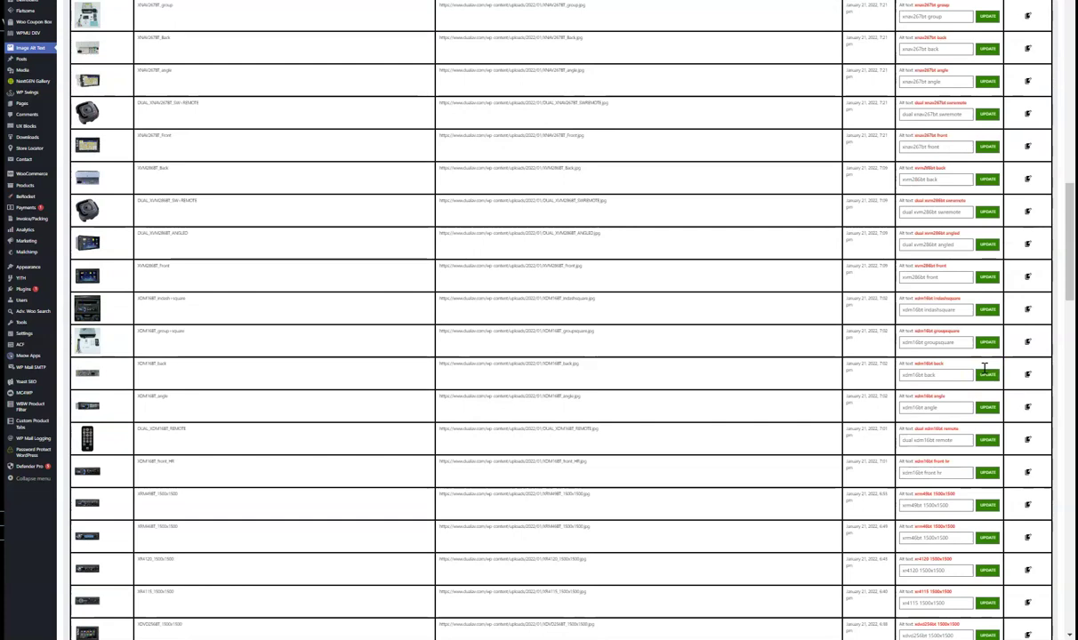
scroll(985, 375, "down", 7)
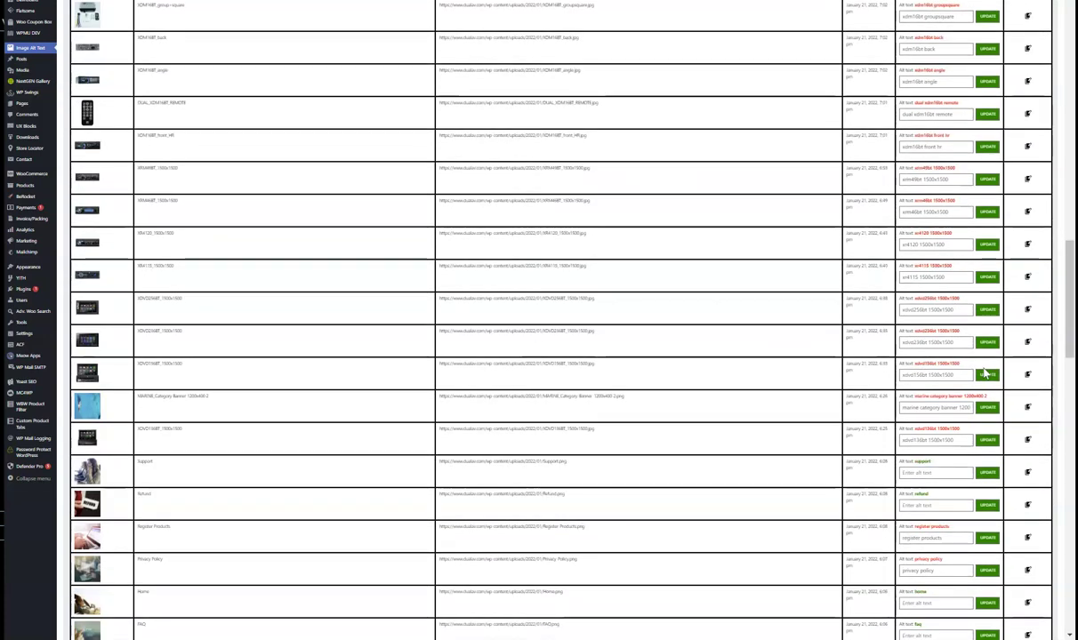